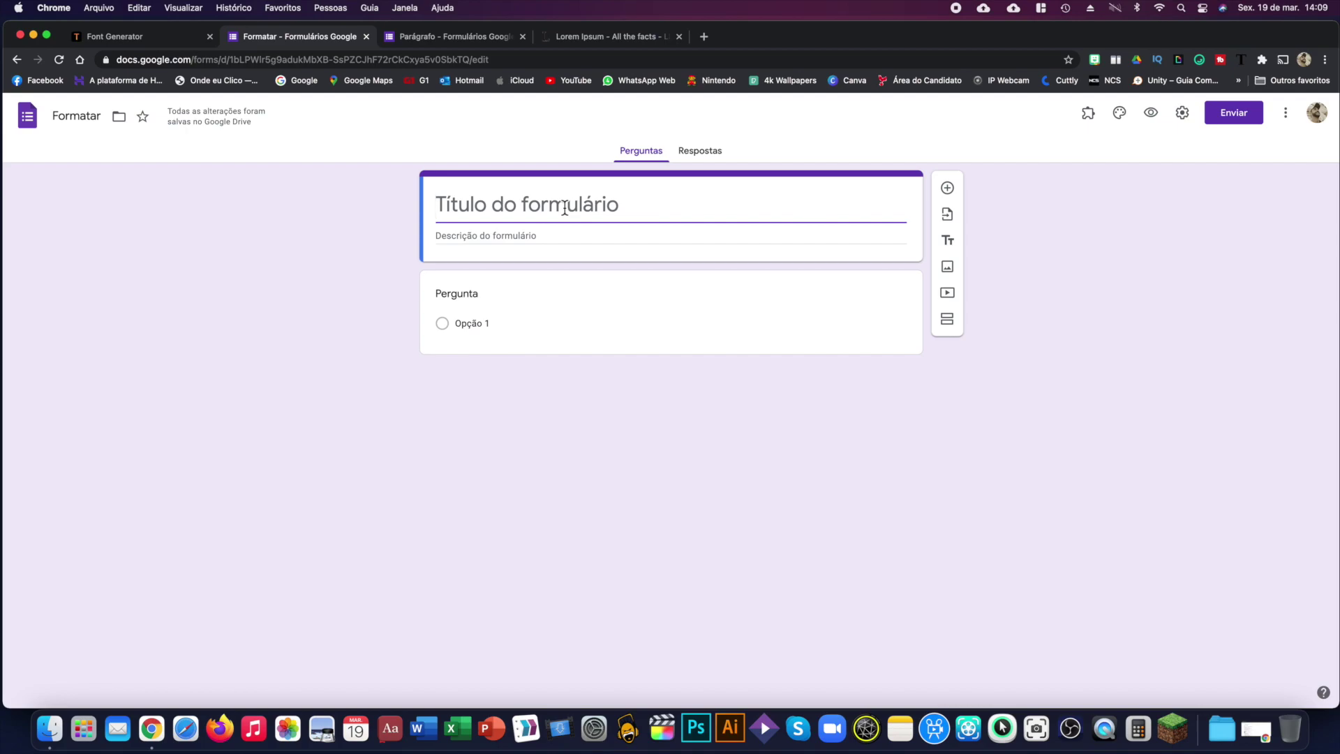
# Title the form "Formatar caracteres" and retype its second word in capitals as "CARACTERES"
pyautogui.write('Formatar caracteres')
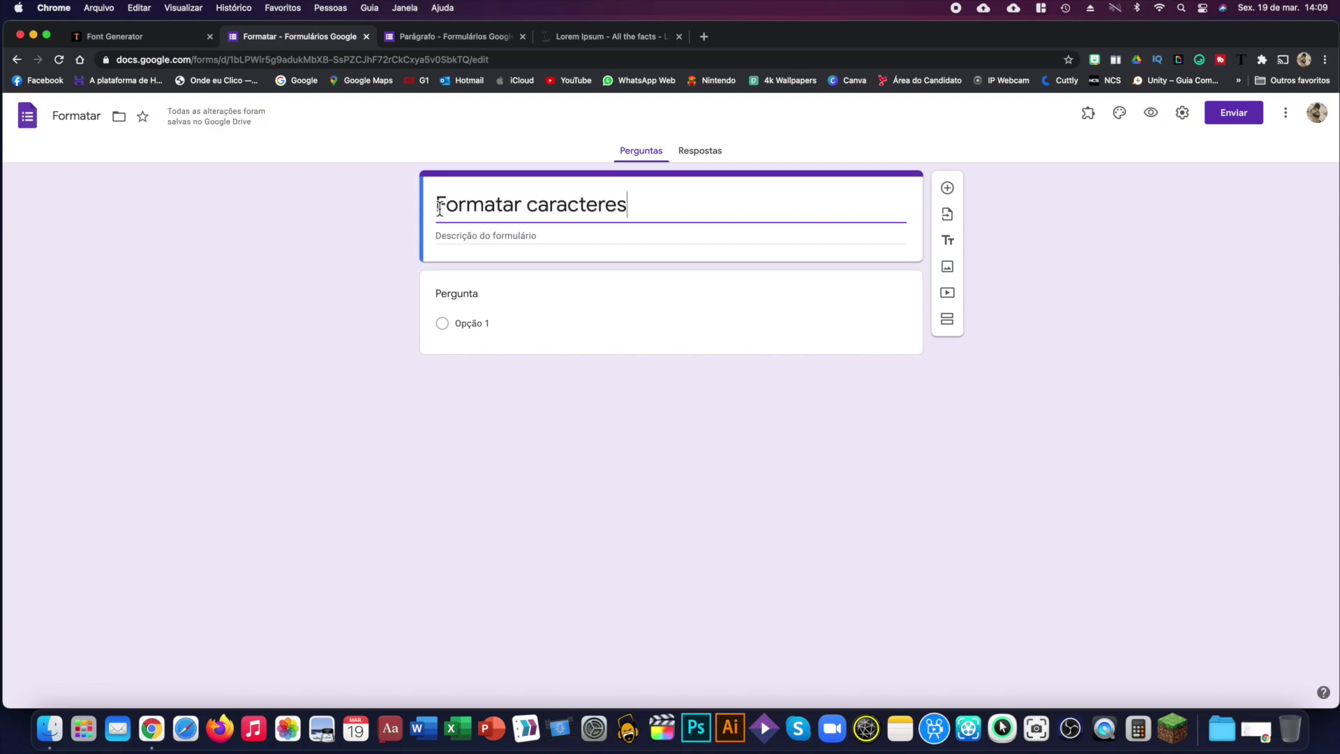
pyautogui.moveTo(527, 208); pyautogui.dragTo(659, 210)
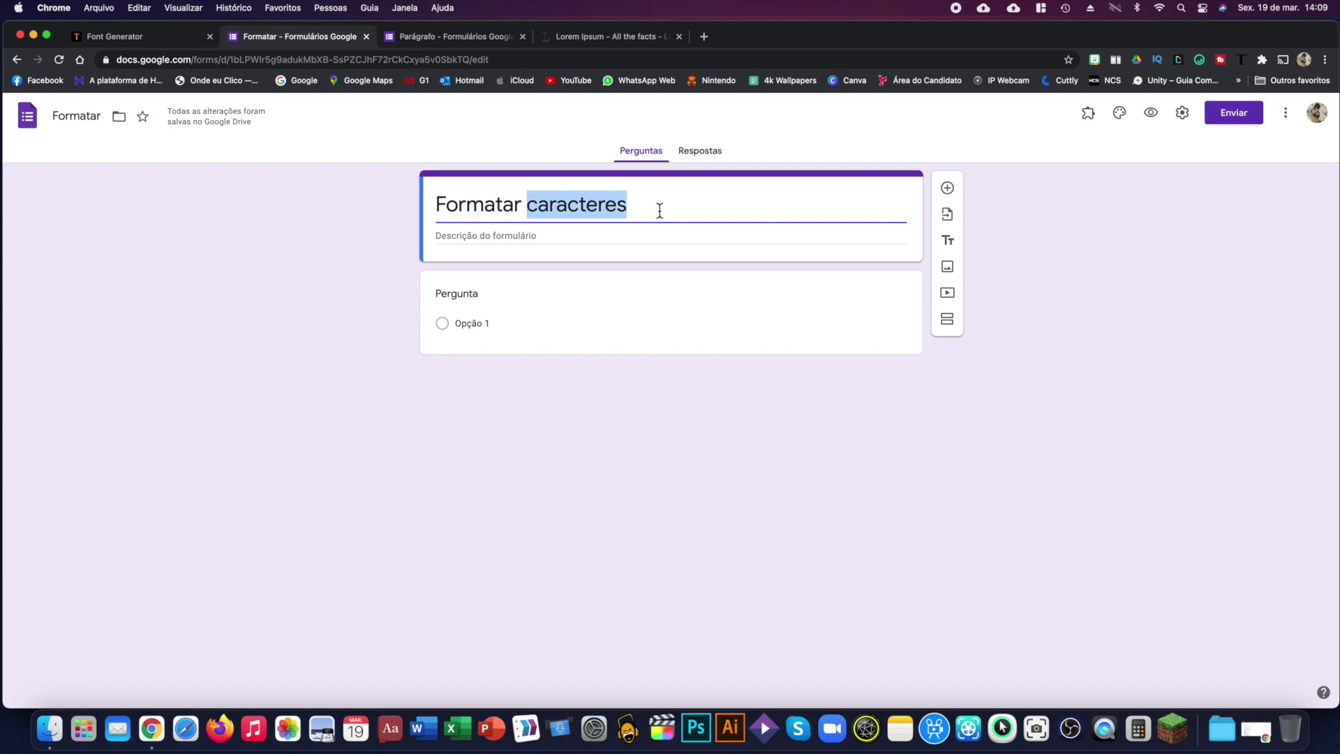
pyautogui.write('CARACTERES')
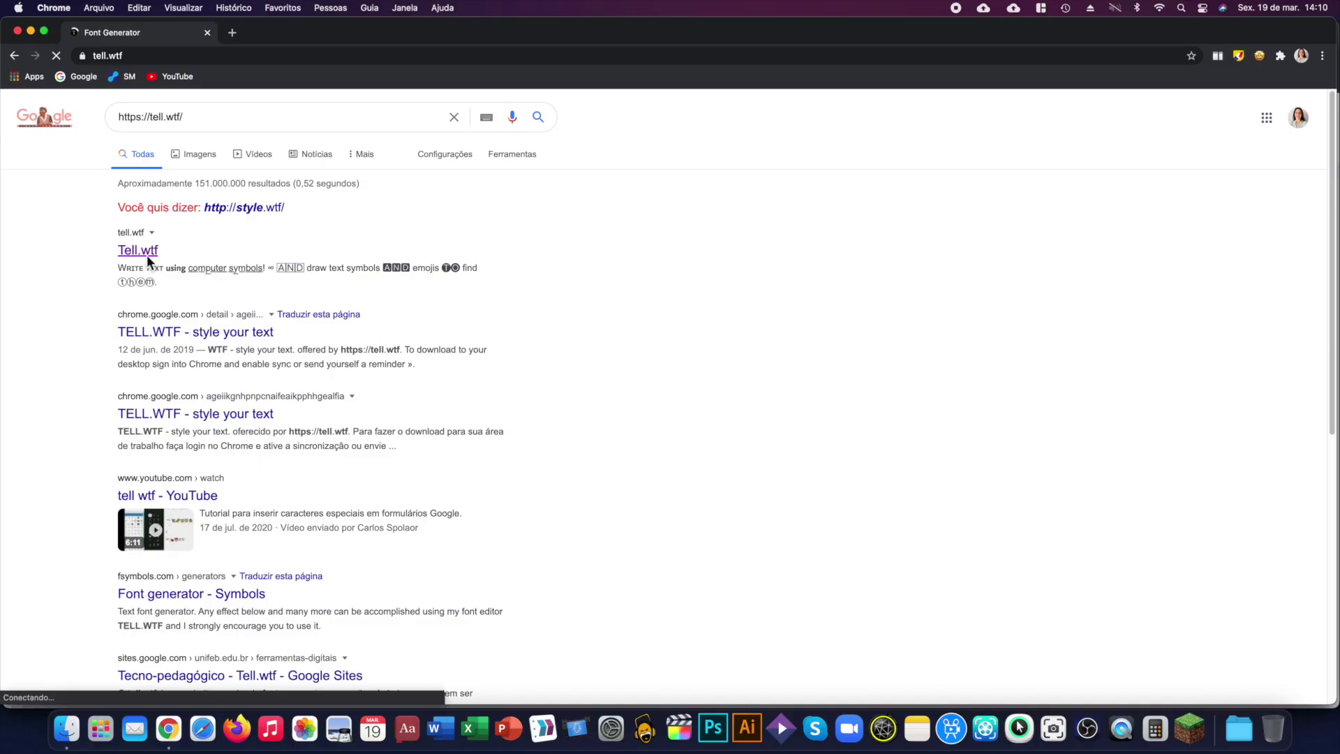
# Examine the sample text on the Tell.wtf font generator and its Chrome Web Store extension link
pyautogui.click(562, 143)
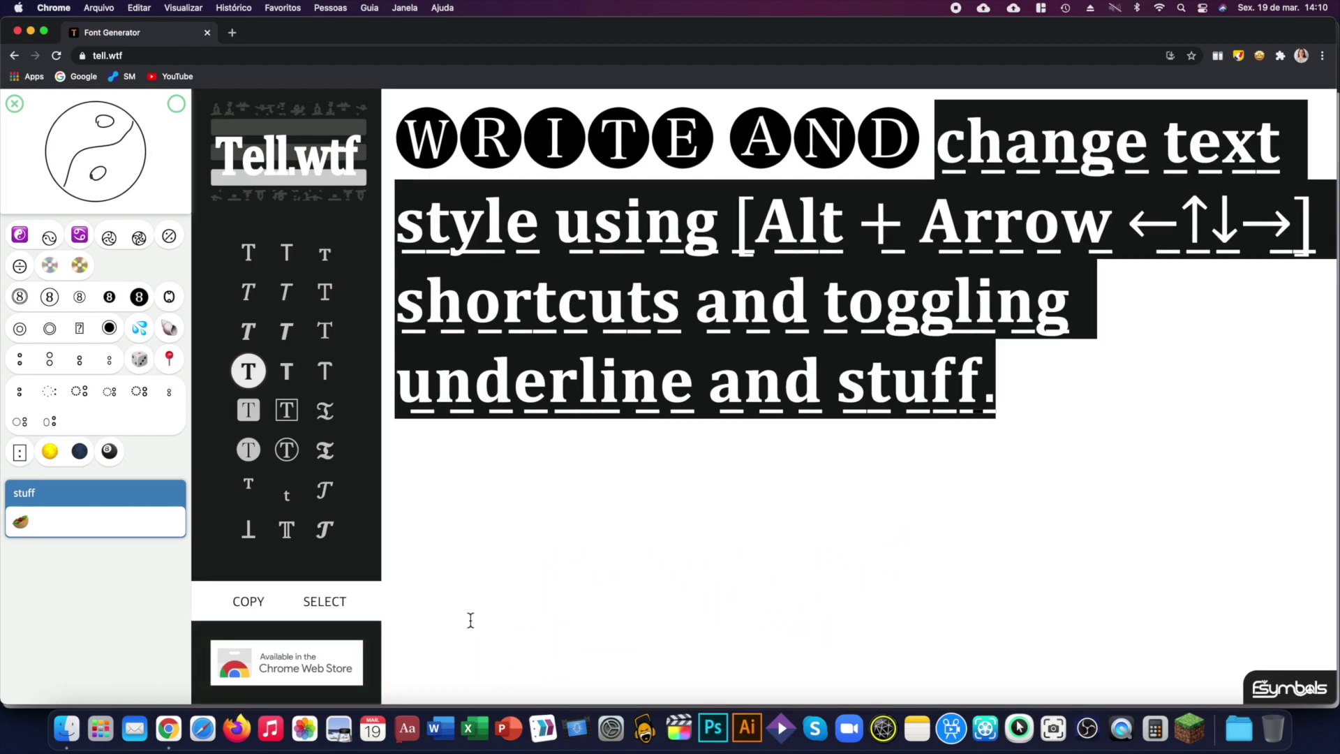
pyautogui.click(314, 663)
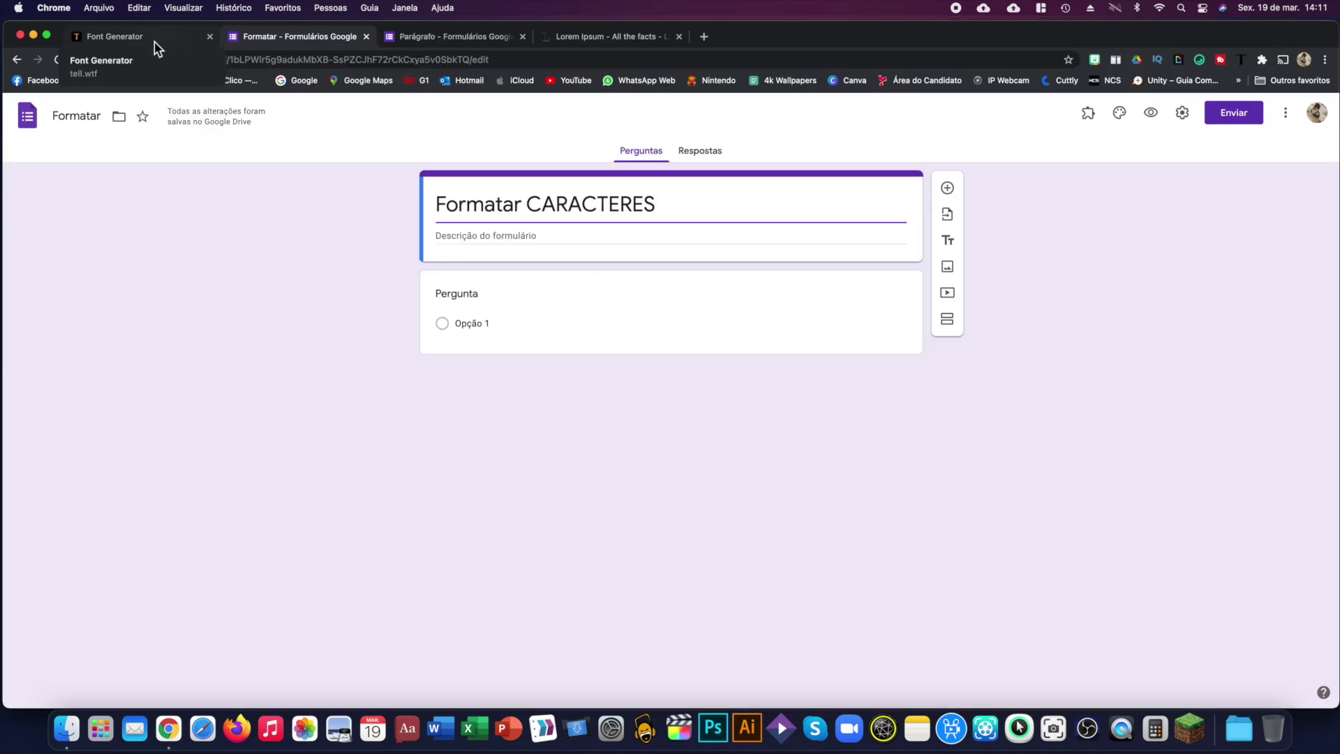
# Change the second word of the form title to "Caracteres" and copy the whole title
pyautogui.moveTo(527, 204); pyautogui.dragTo(666, 203)
pyautogui.write('Caracteres')
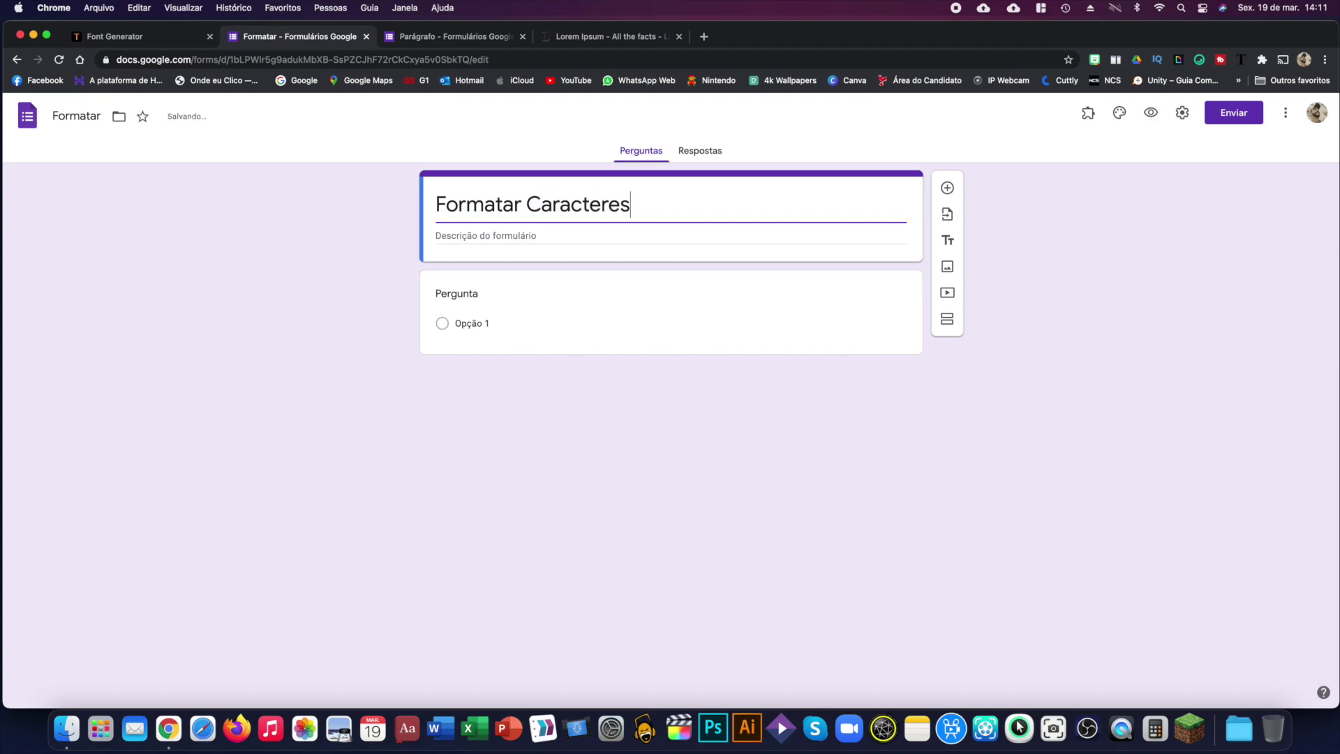
pyautogui.moveTo(435, 205); pyautogui.dragTo(638, 208)
pyautogui.press('super+c')
pyautogui.rightClick(625, 207)
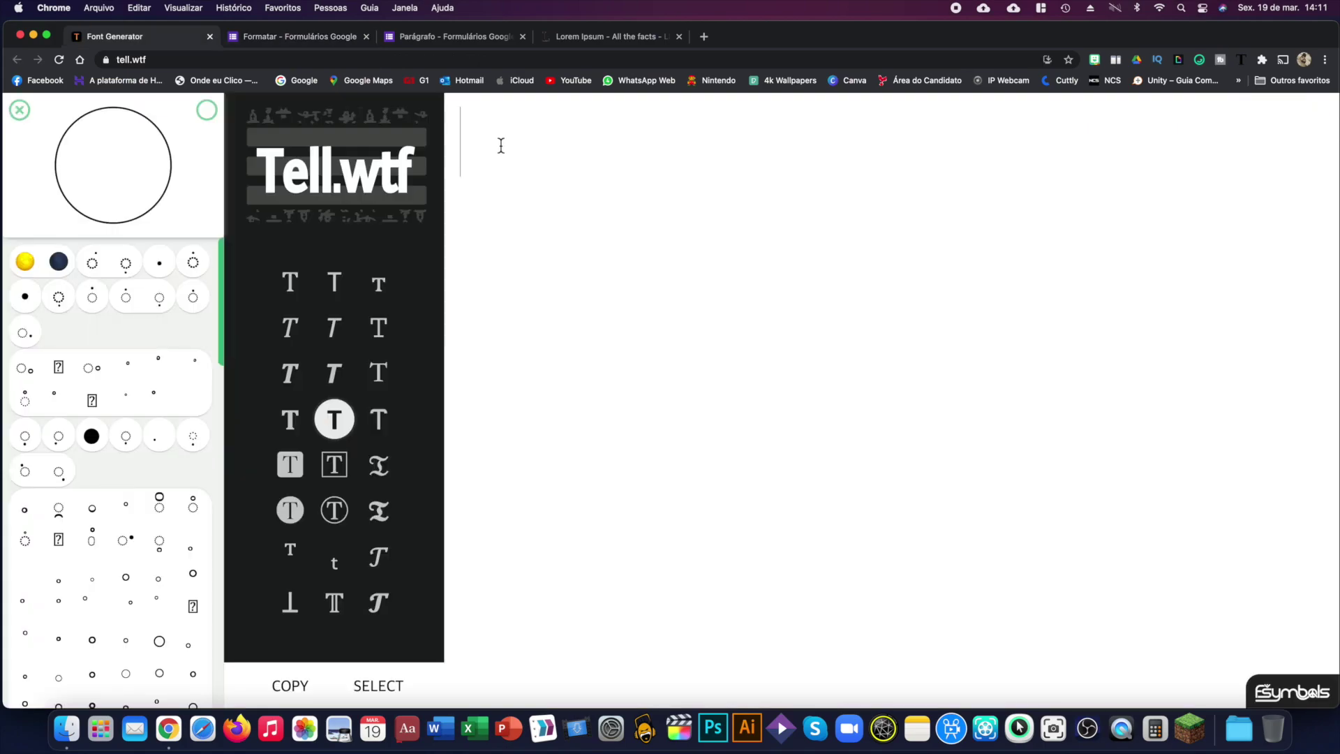
# Paste "Formatar Caracteres" into the Tell.wtf font generator and convert it to the bold sans-serif style
pyautogui.press('super+v')
pyautogui.click(334, 281)
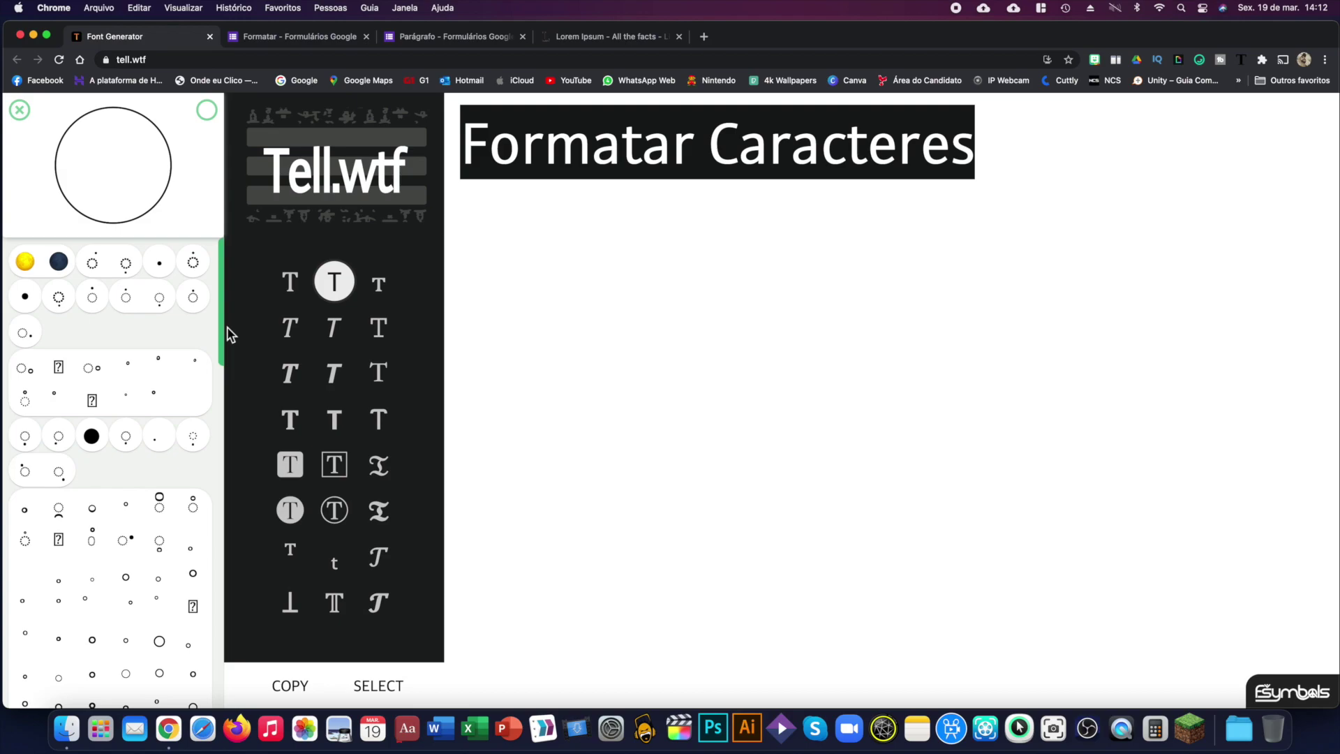
pyautogui.click(341, 422)
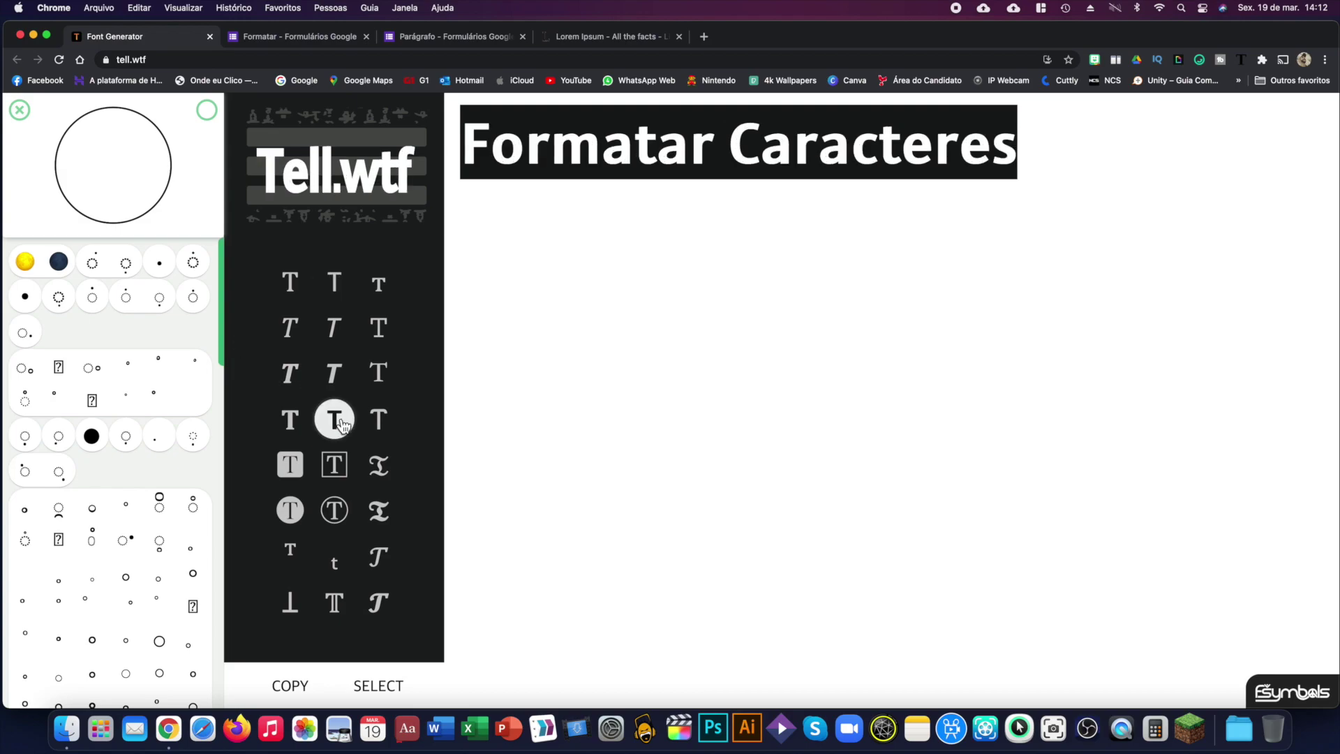
# Copy the bold text from Tell.wtf and replace the form title with it in Google Forms
pyautogui.click(339, 696)
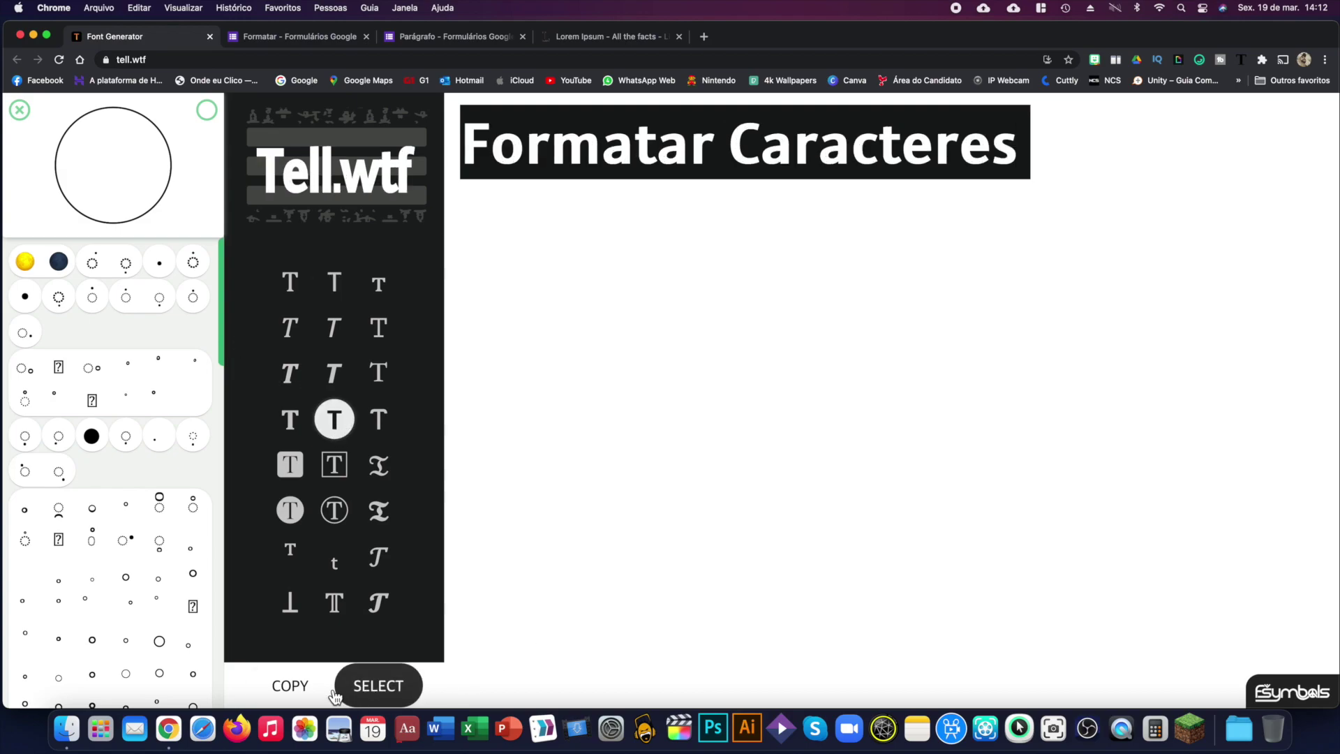
pyautogui.click(307, 695)
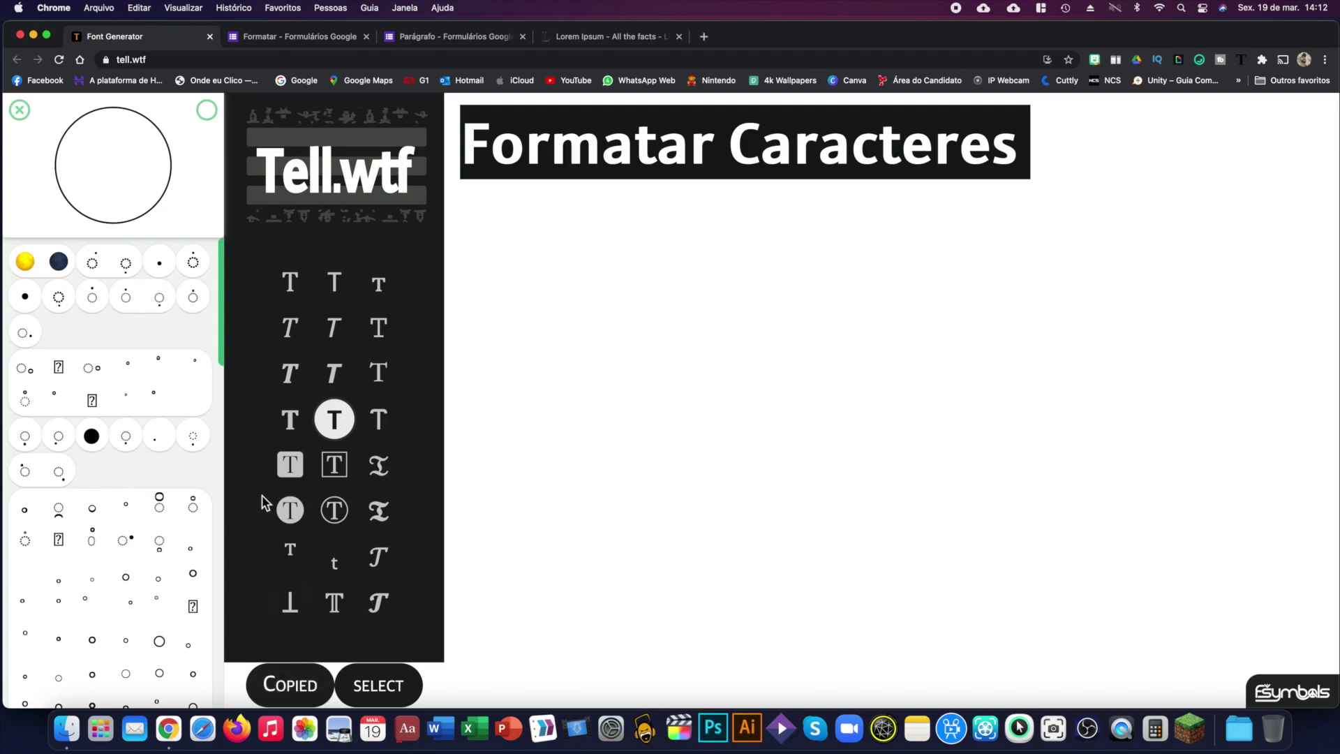
pyautogui.click(308, 43)
pyautogui.press('super+v')
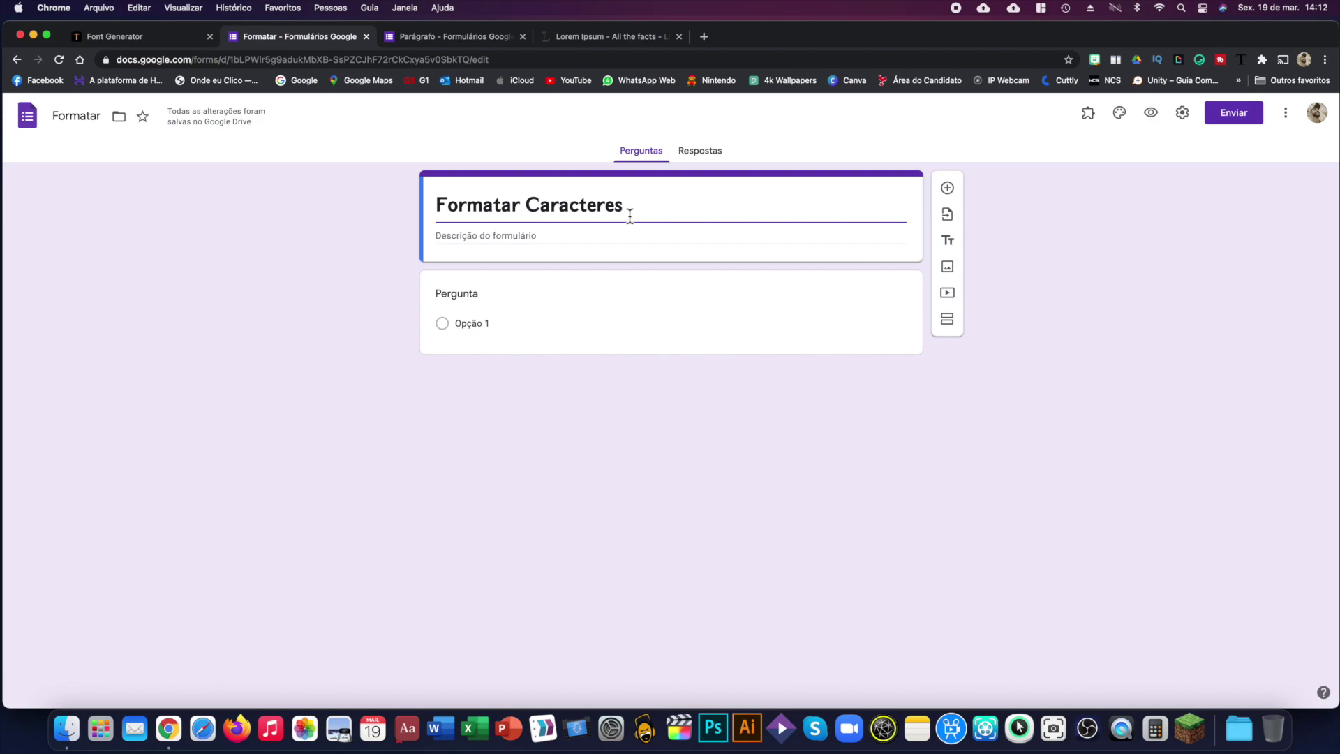
# Switch to Tell.wtf and try the overline, strikethrough and underline on the bold title, keeping only the underline
pyautogui.click(145, 39)
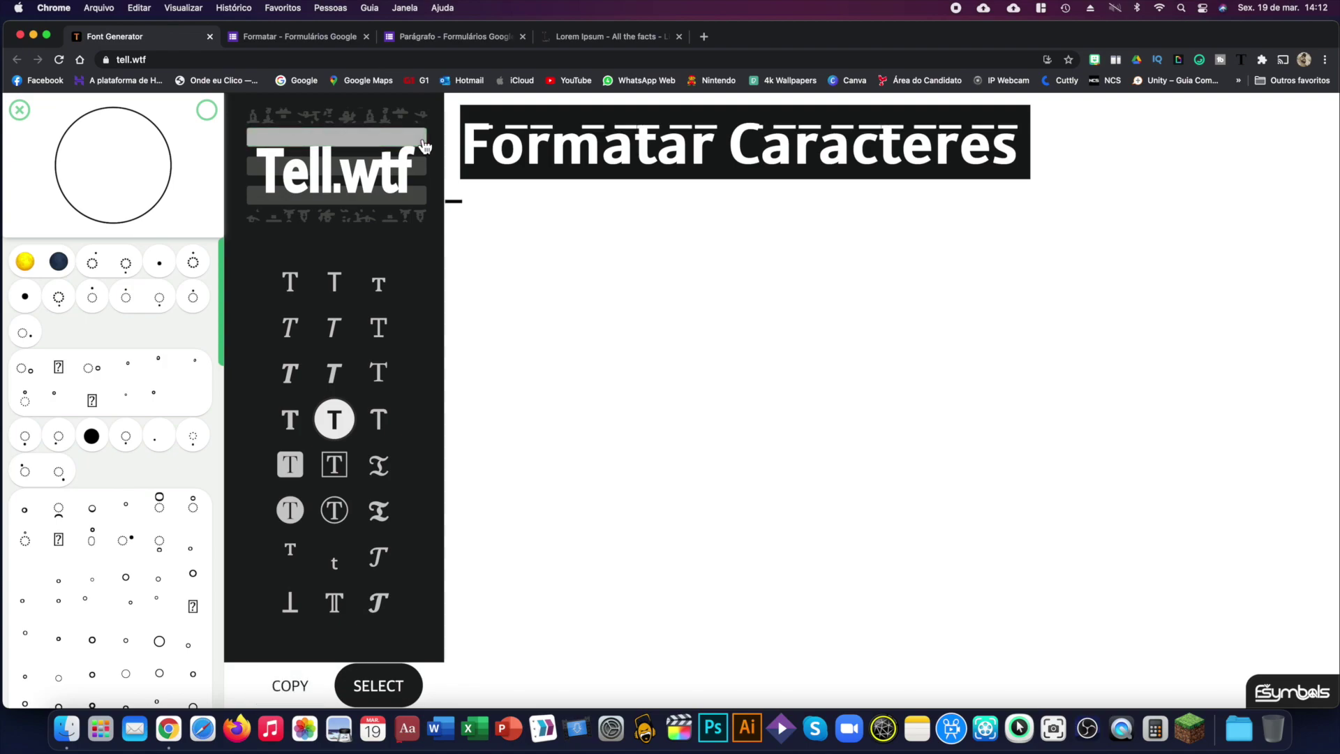
pyautogui.click(426, 169)
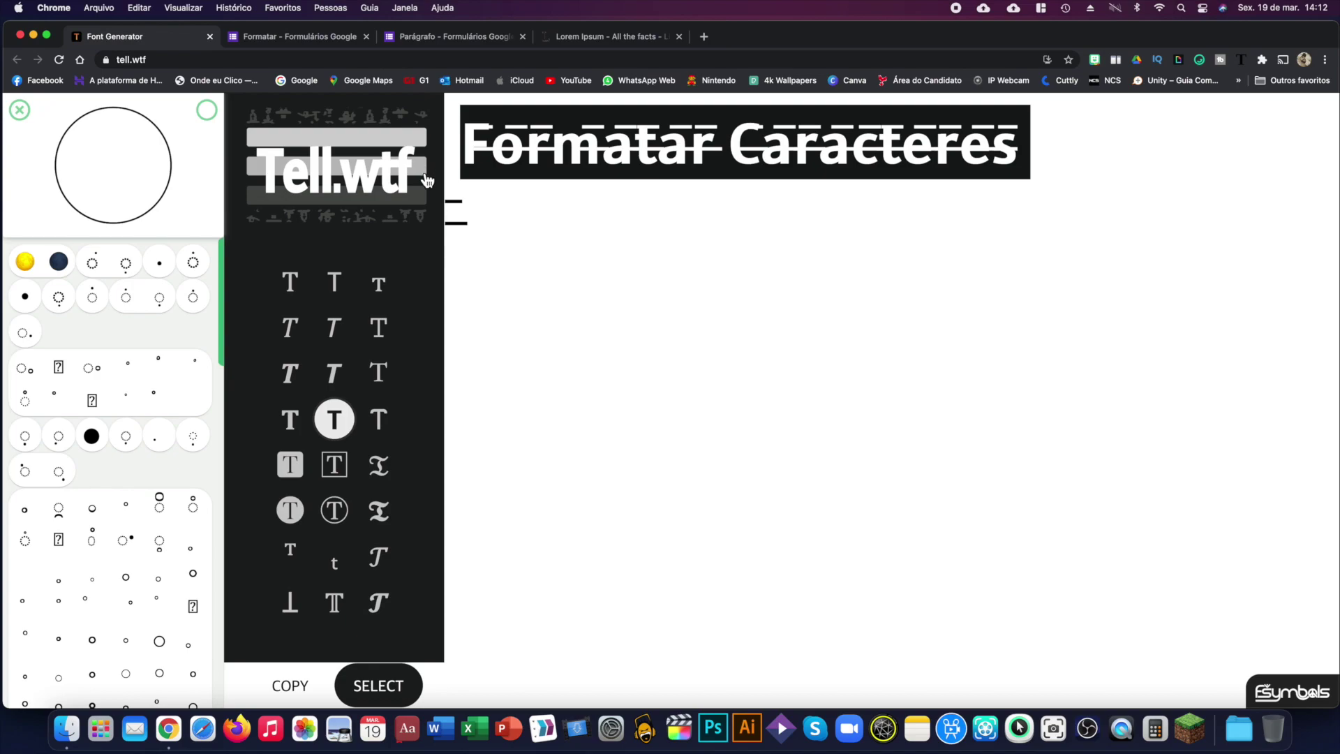
pyautogui.click(425, 201)
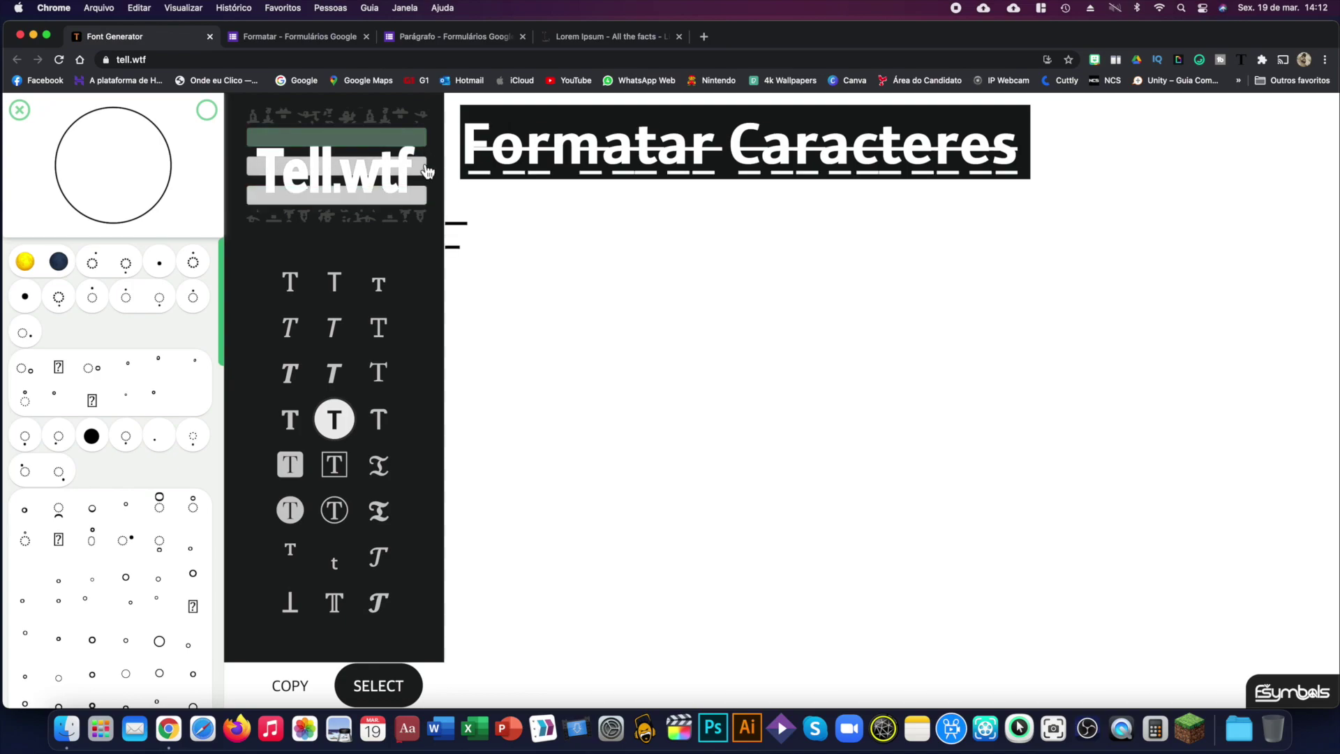
pyautogui.click(424, 175)
pyautogui.click(423, 202)
pyautogui.click(423, 202)
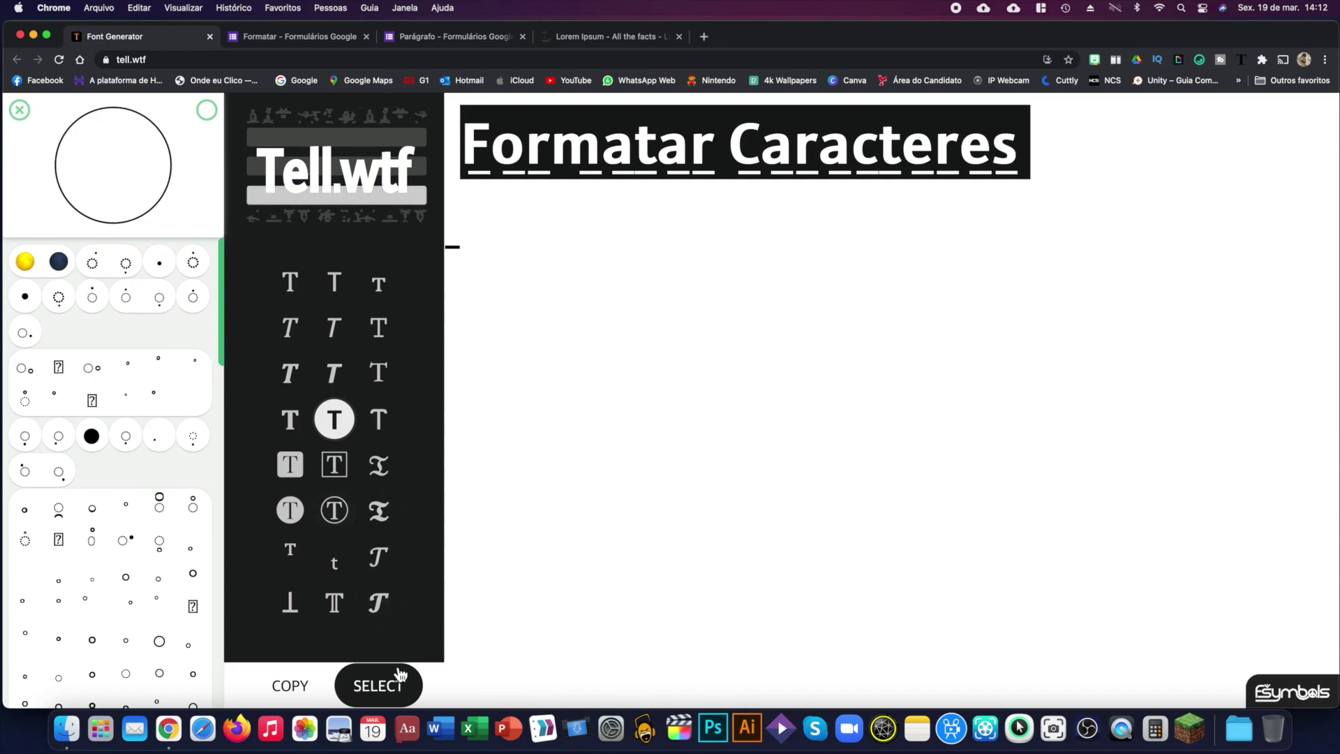
# Copy the underlined bold text and replace the form title with it in Google Forms
pyautogui.click(365, 681)
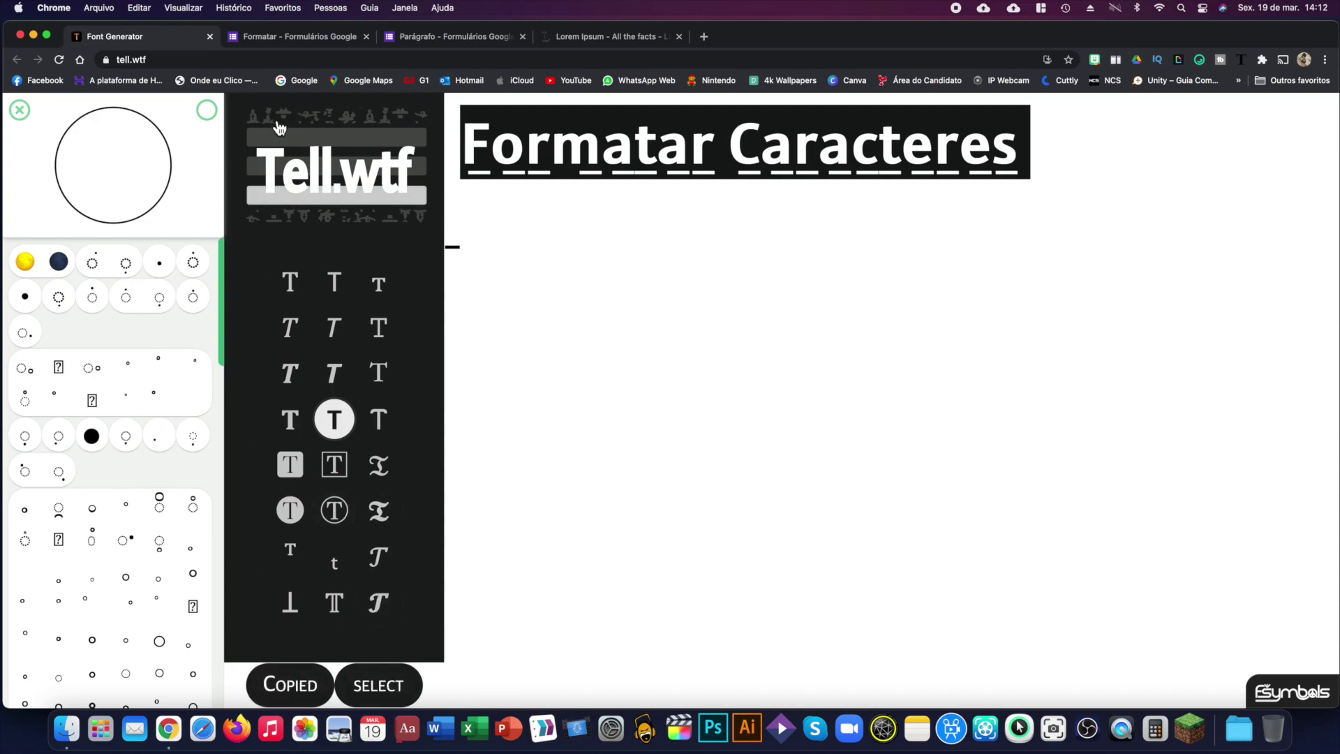
pyautogui.click(301, 34)
pyautogui.rightClick(633, 203)
pyautogui.click(671, 349)
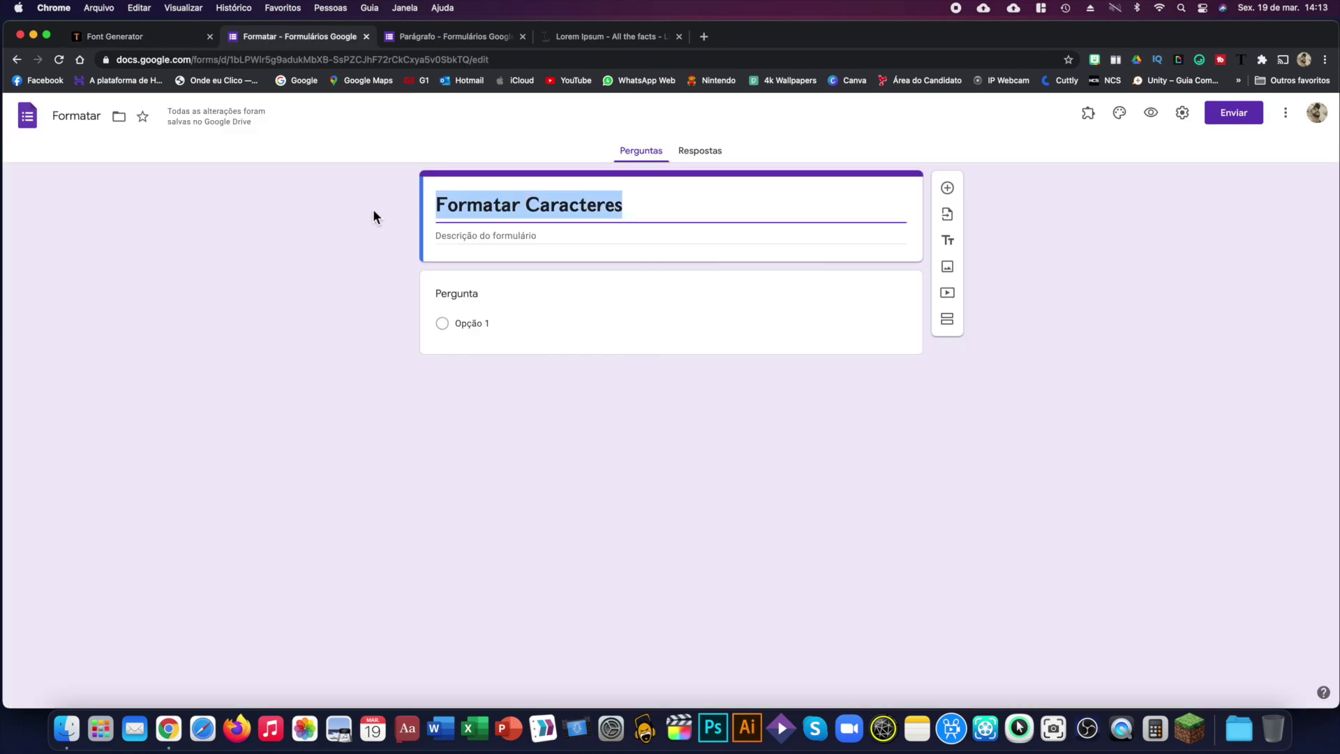
pyautogui.press('super+v')
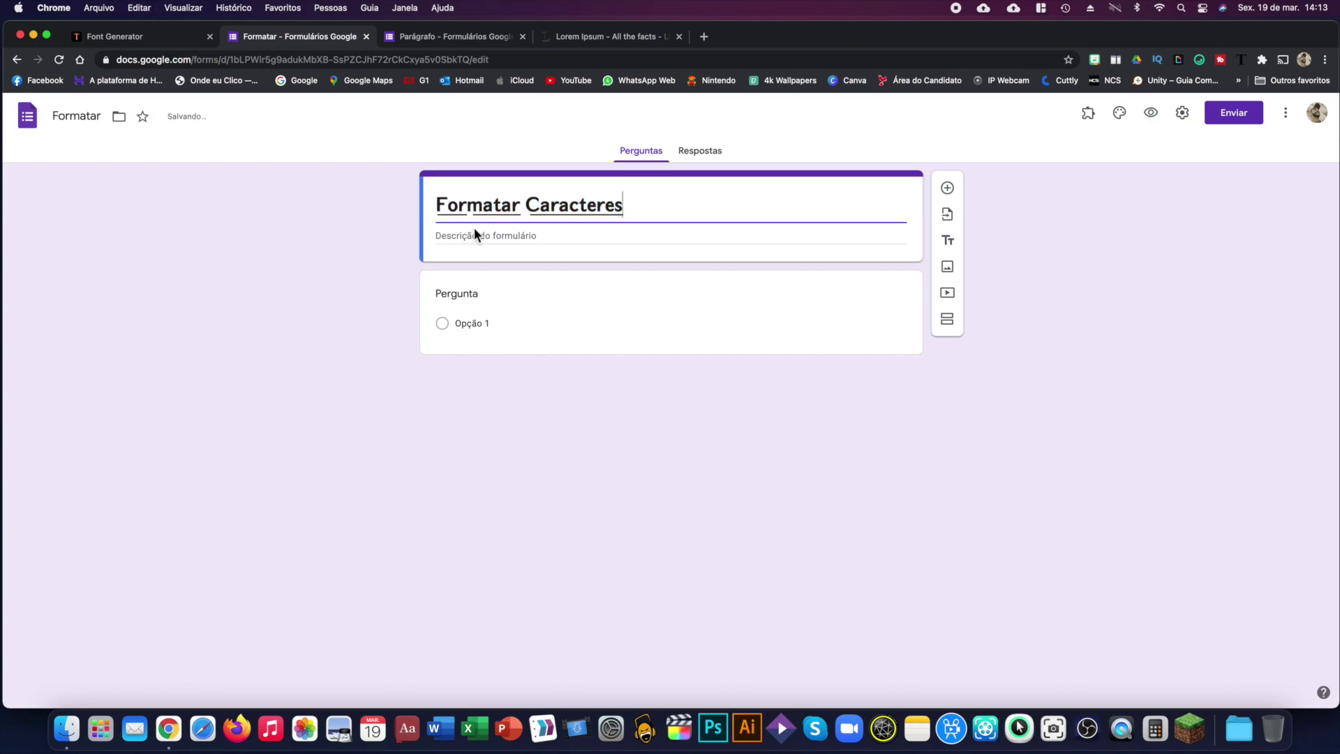
# For the question, enter "Leia o texto abaixo:" in Tell.wtf and convert it to sans-serif italic without underline
pyautogui.click(442, 304)
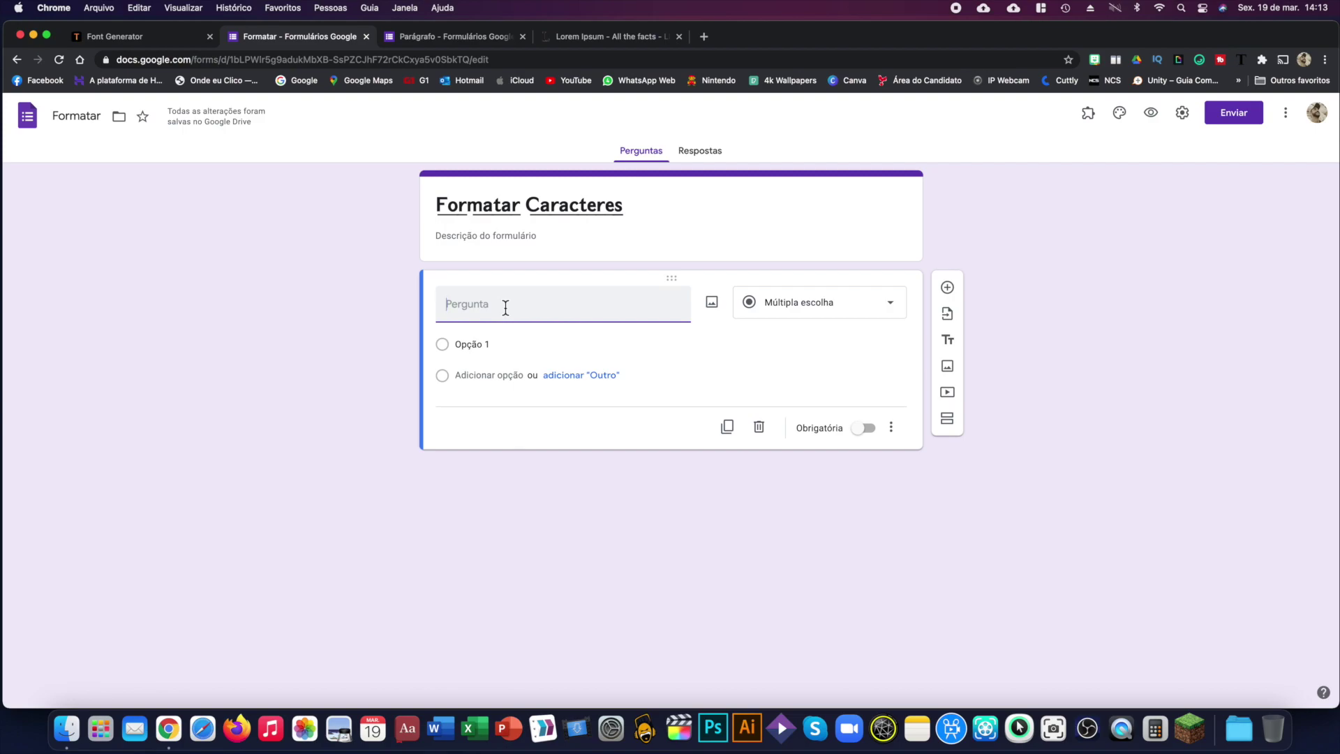
pyautogui.click(115, 38)
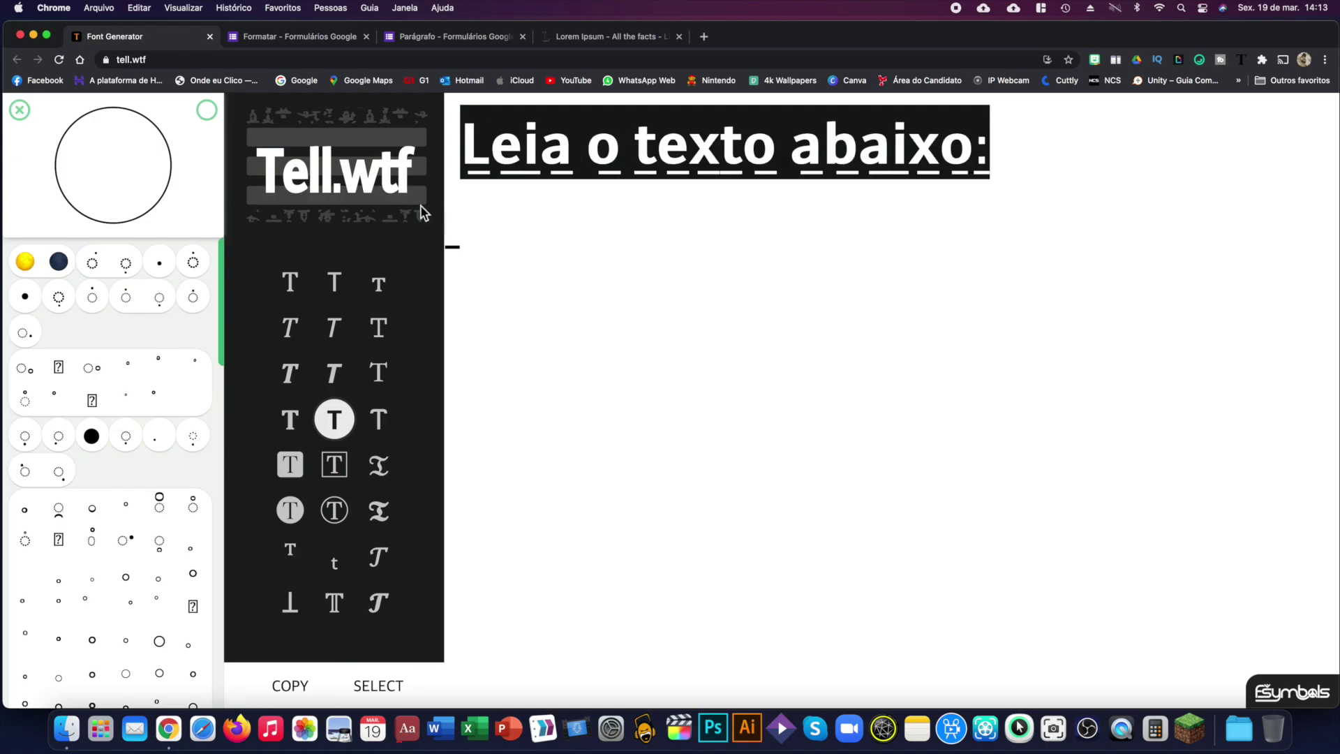
pyautogui.click(339, 333)
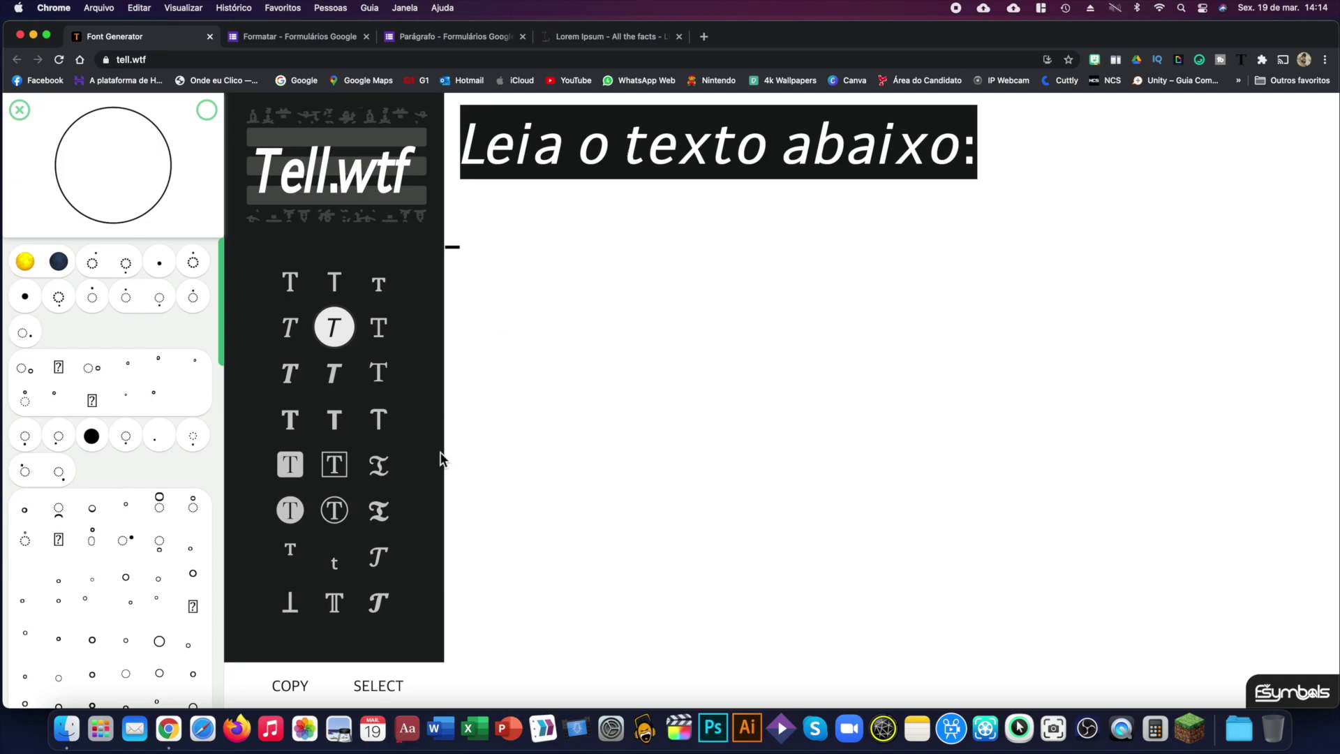
# Copy the italic text and paste it as the question's title in Google Forms
pyautogui.click(401, 681)
pyautogui.click(289, 685)
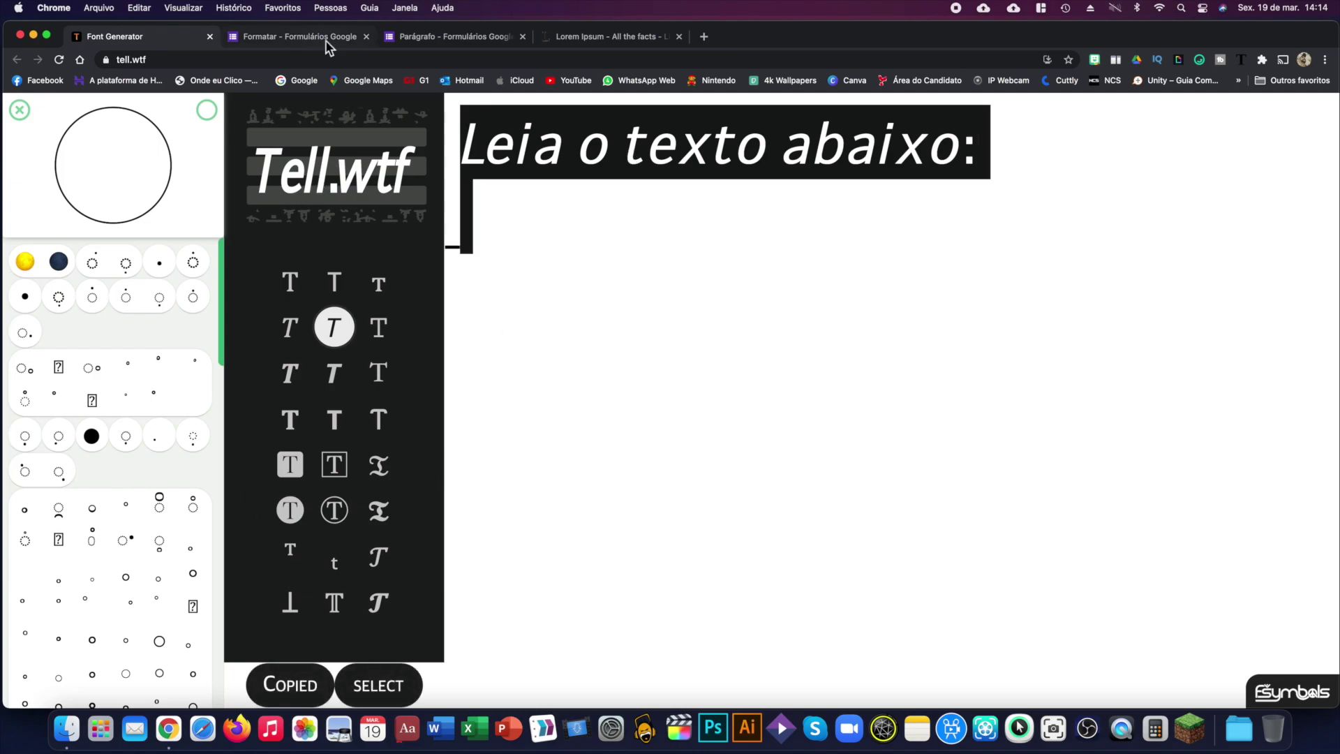
pyautogui.hotkey('ctrl', 'Tab')
pyautogui.press('super+v')
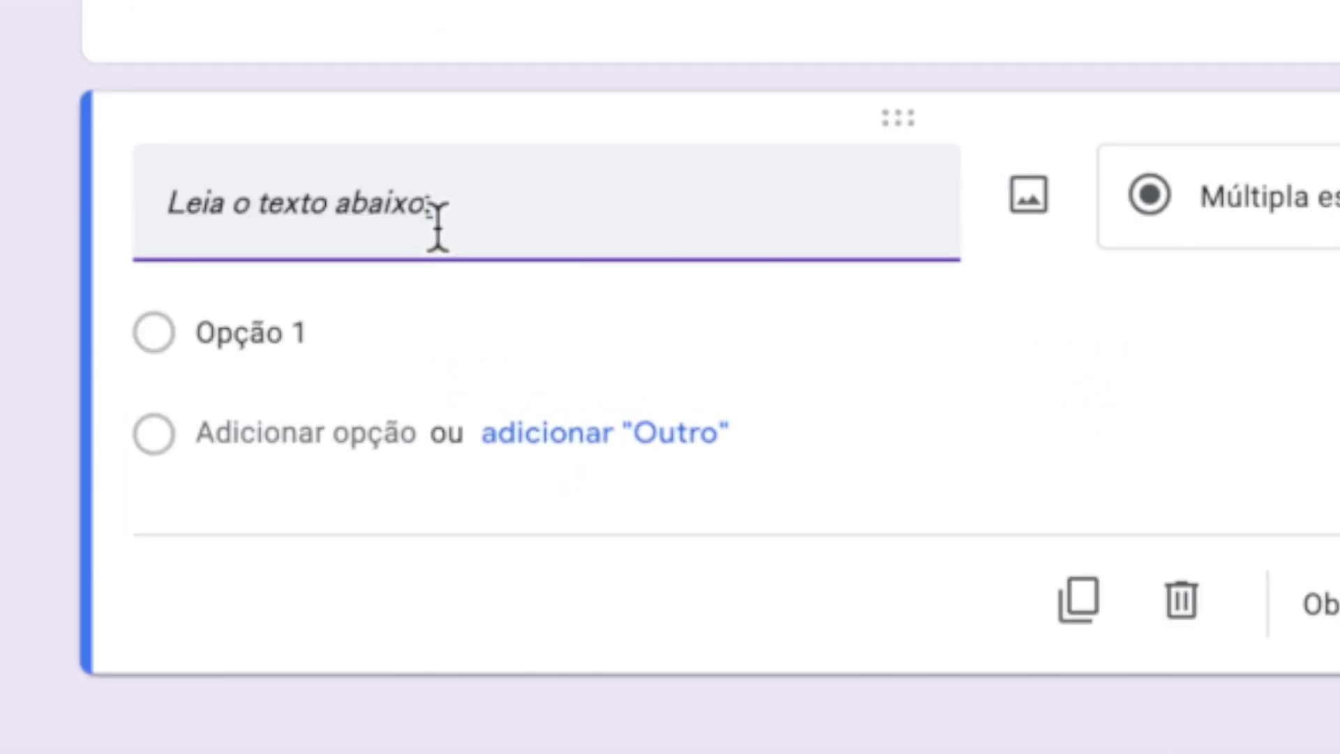
# In Tell.wtf, try the outlined square and circled styles on "Leia o texto abaixo:", ending with the filled-square style
pyautogui.press('super+a')
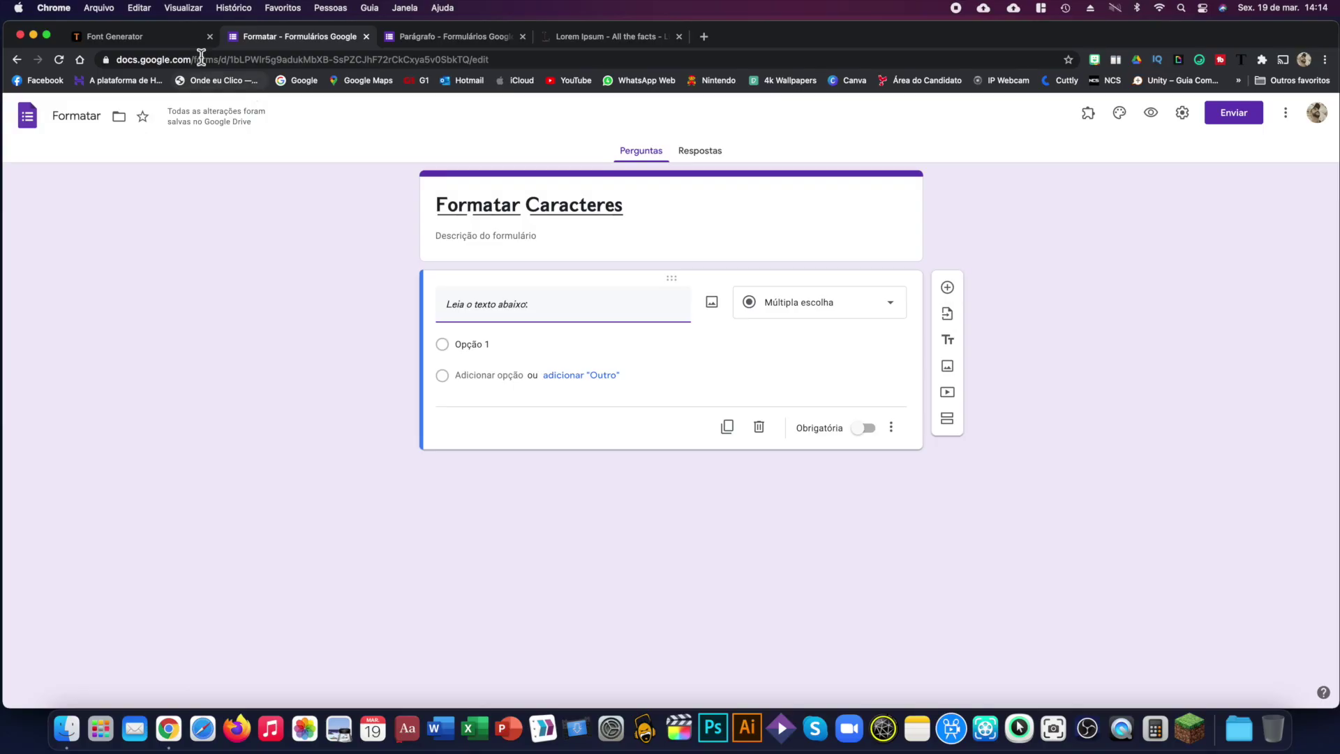
pyautogui.click(166, 40)
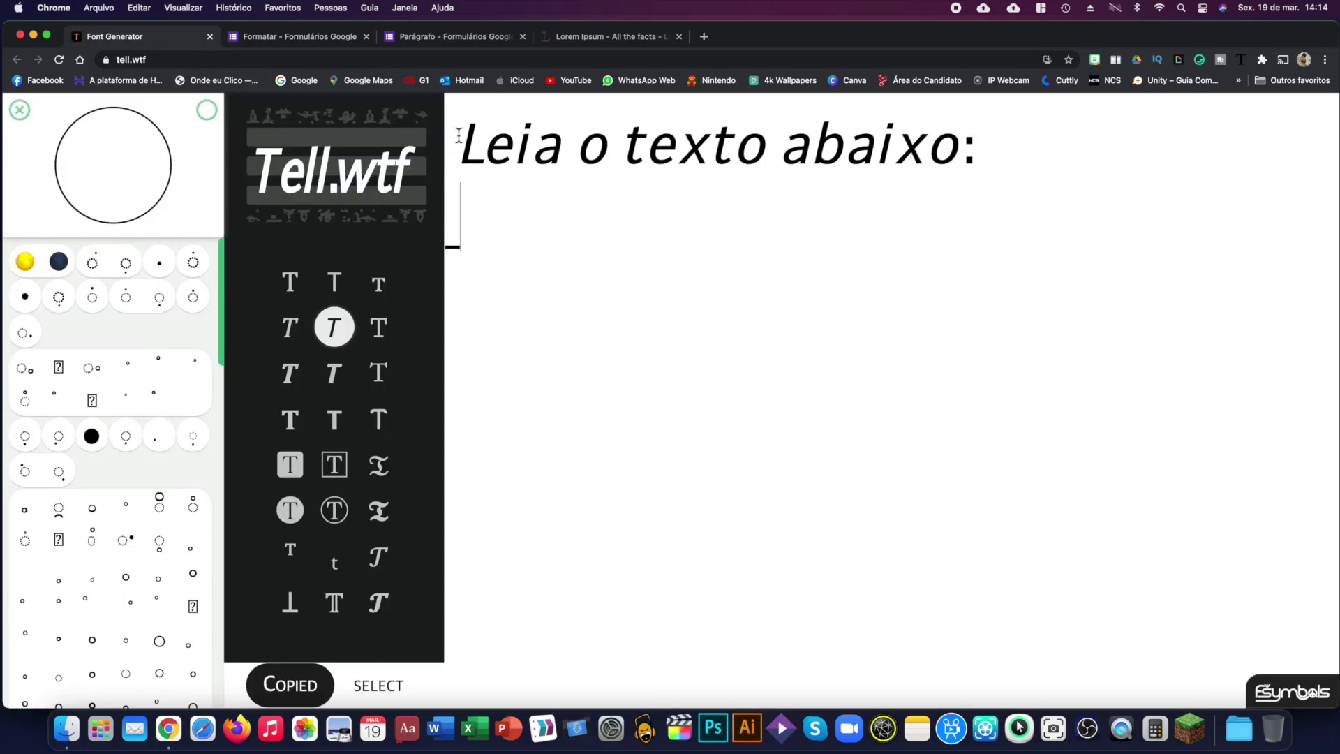
pyautogui.moveTo(465, 137); pyautogui.dragTo(1036, 149)
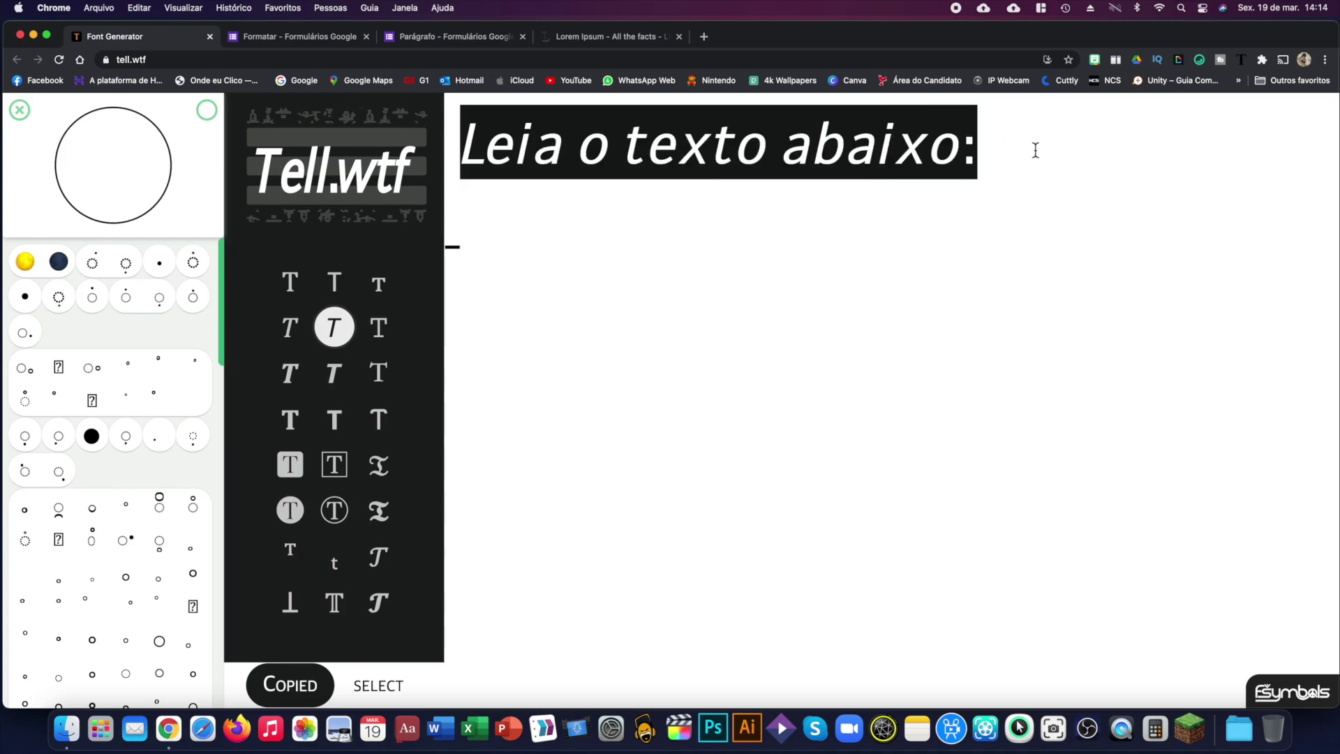
pyautogui.click(343, 477)
pyautogui.click(336, 509)
pyautogui.click(292, 475)
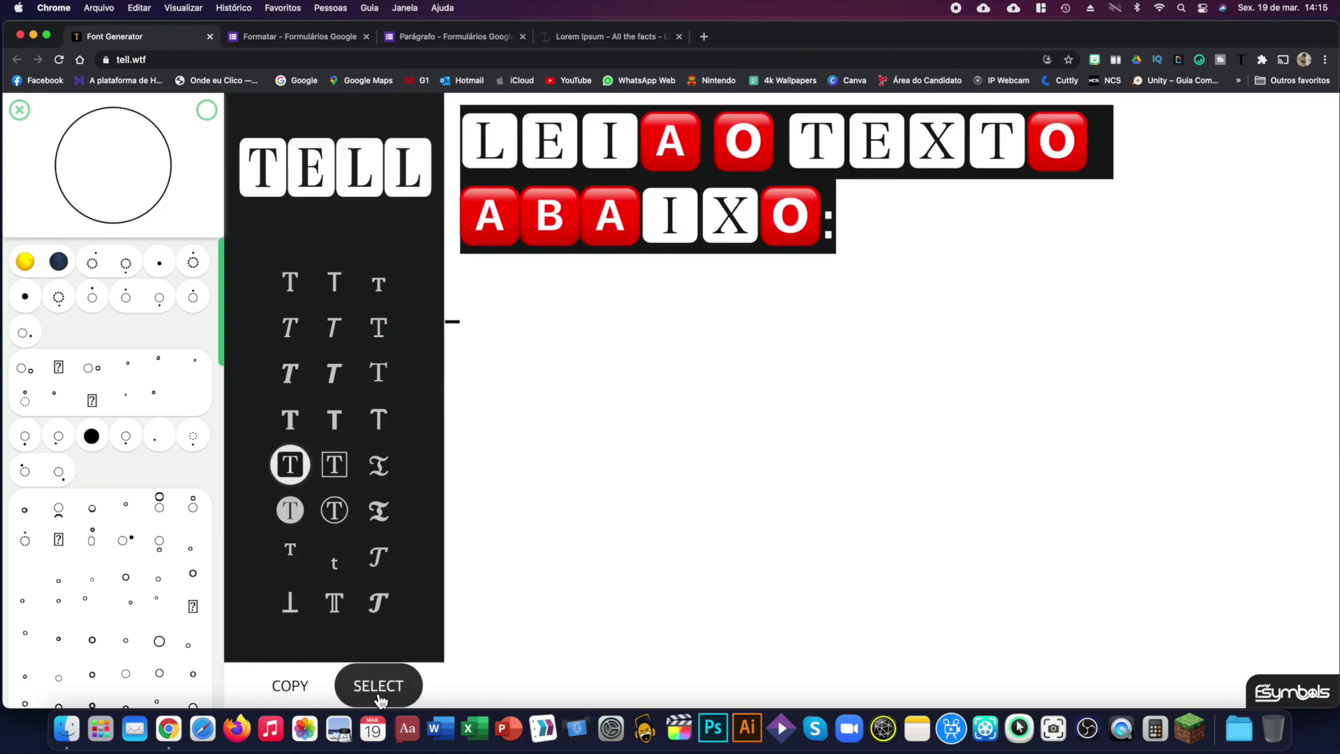
# Copy the filled-square text, replace the question's title with it in Google Forms, and undo the replacement
pyautogui.click(289, 685)
pyautogui.click(300, 36)
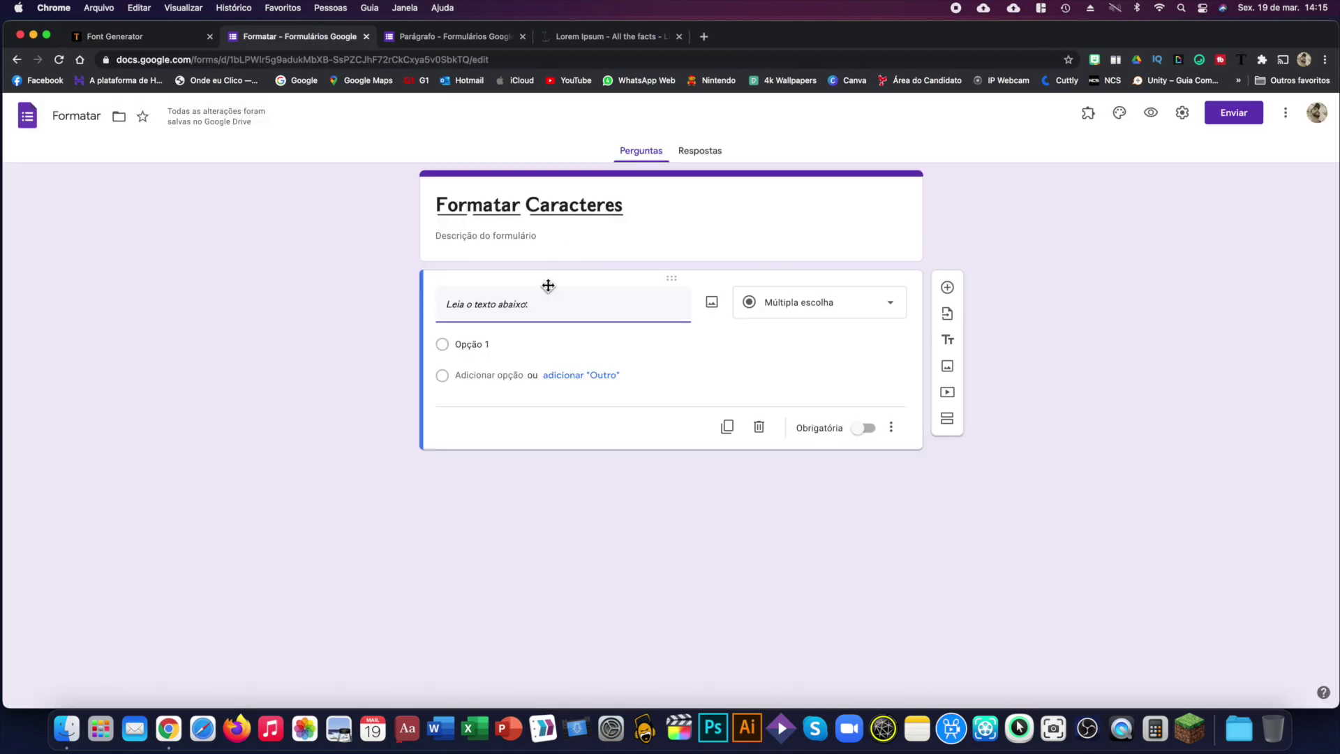
pyautogui.press('super+a')
pyautogui.press('super+v')
pyautogui.press('super+z')
# Sketch a five-pointed star in Tell.wtf's symbol finder and insert the circled star and tomato symbols
pyautogui.click(137, 37)
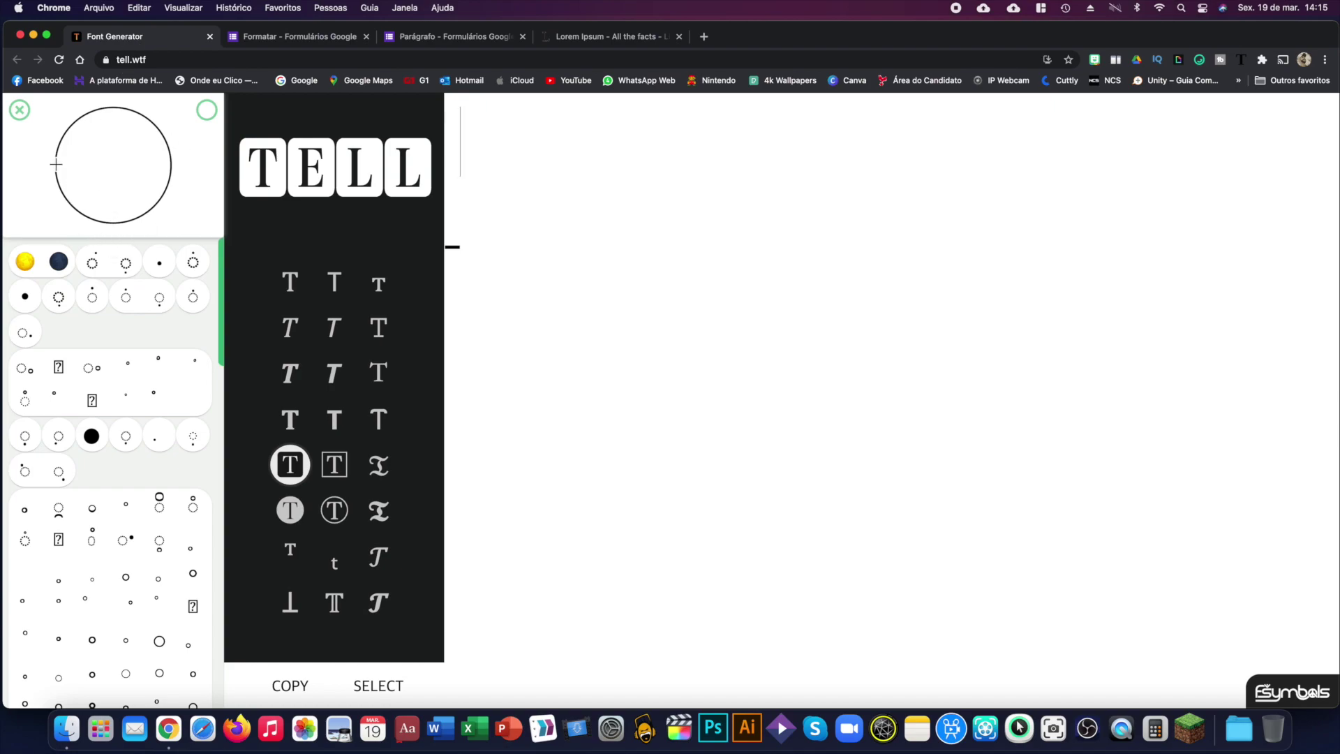
pyautogui.moveTo(91, 183)
pyautogui.mouseDown()
pyautogui.moveTo(110, 136)
pyautogui.moveTo(121, 195)
pyautogui.moveTo(83, 147)
pyautogui.moveTo(105, 173)
pyautogui.moveTo(89, 180)
pyautogui.mouseUp()
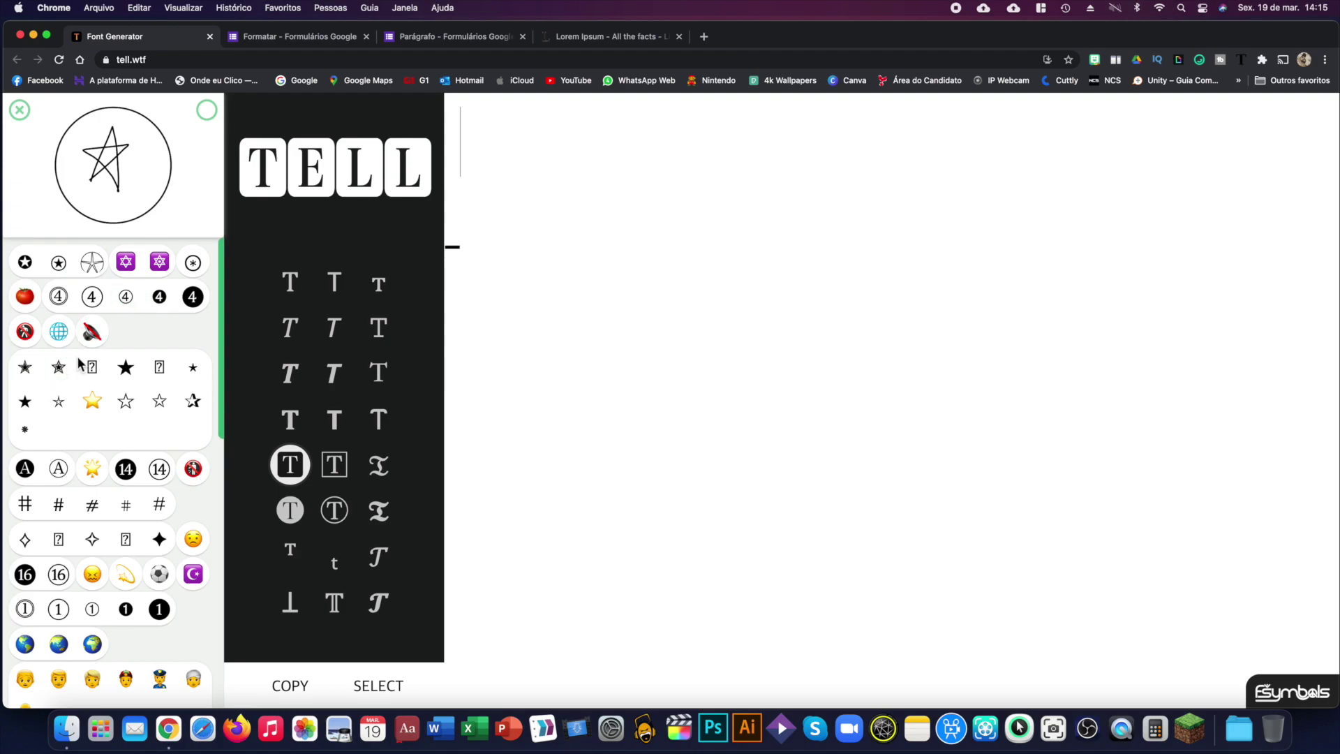
pyautogui.click(25, 262)
pyautogui.click(24, 296)
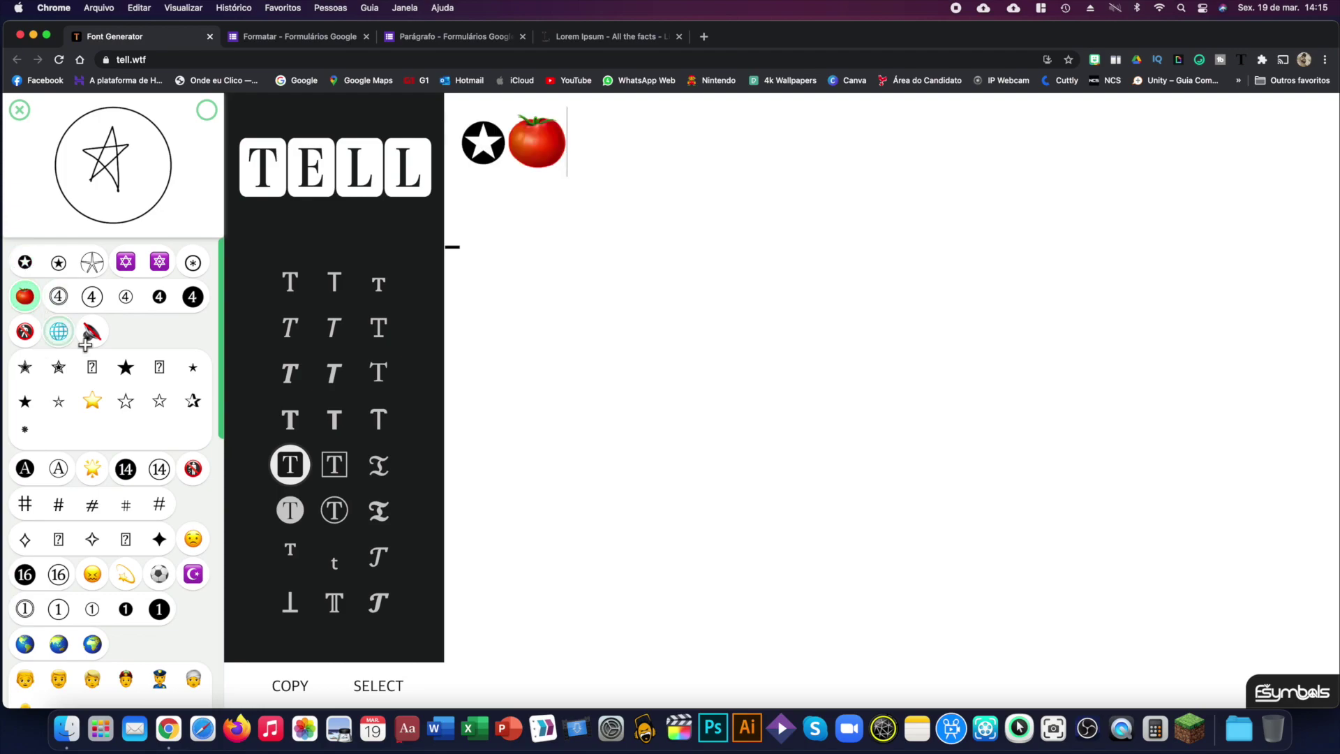
# Insert the blond boy's face and the basketball emoji after the tomato
pyautogui.scroll(-5, 98, 471)
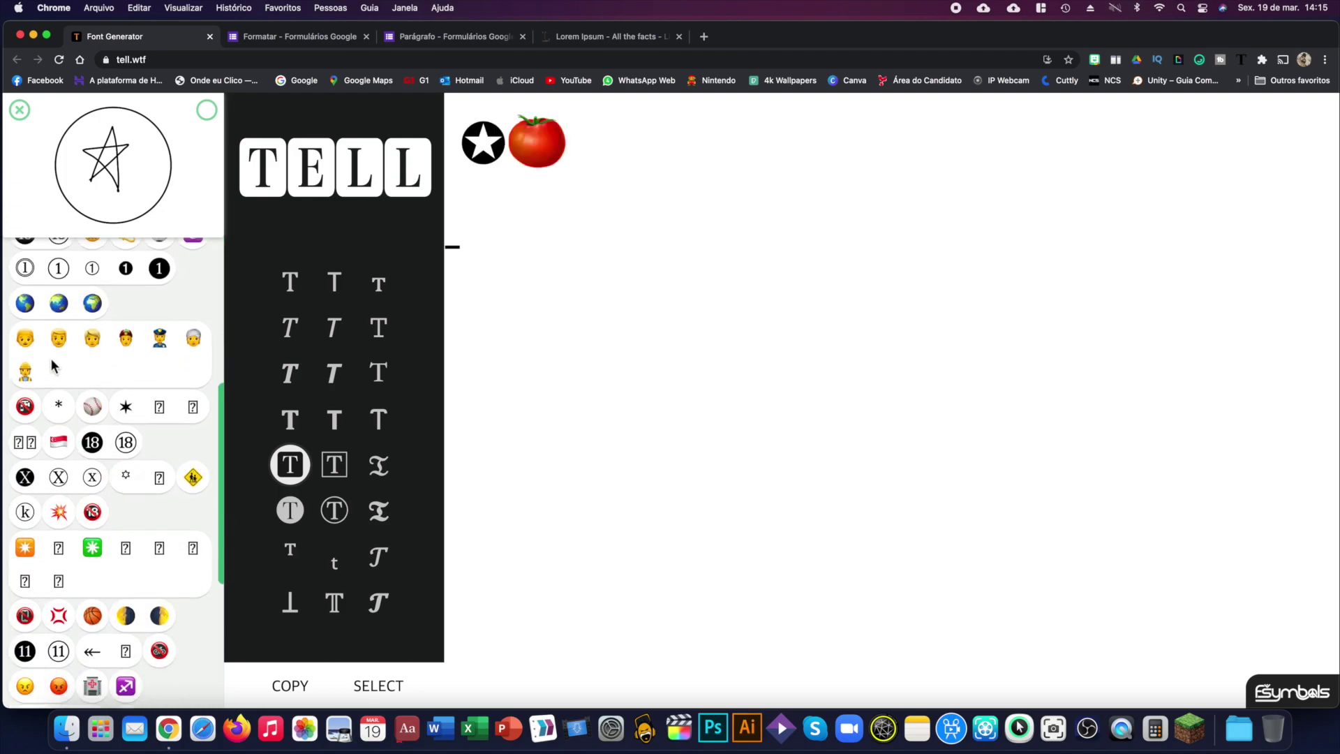
pyautogui.click(25, 338)
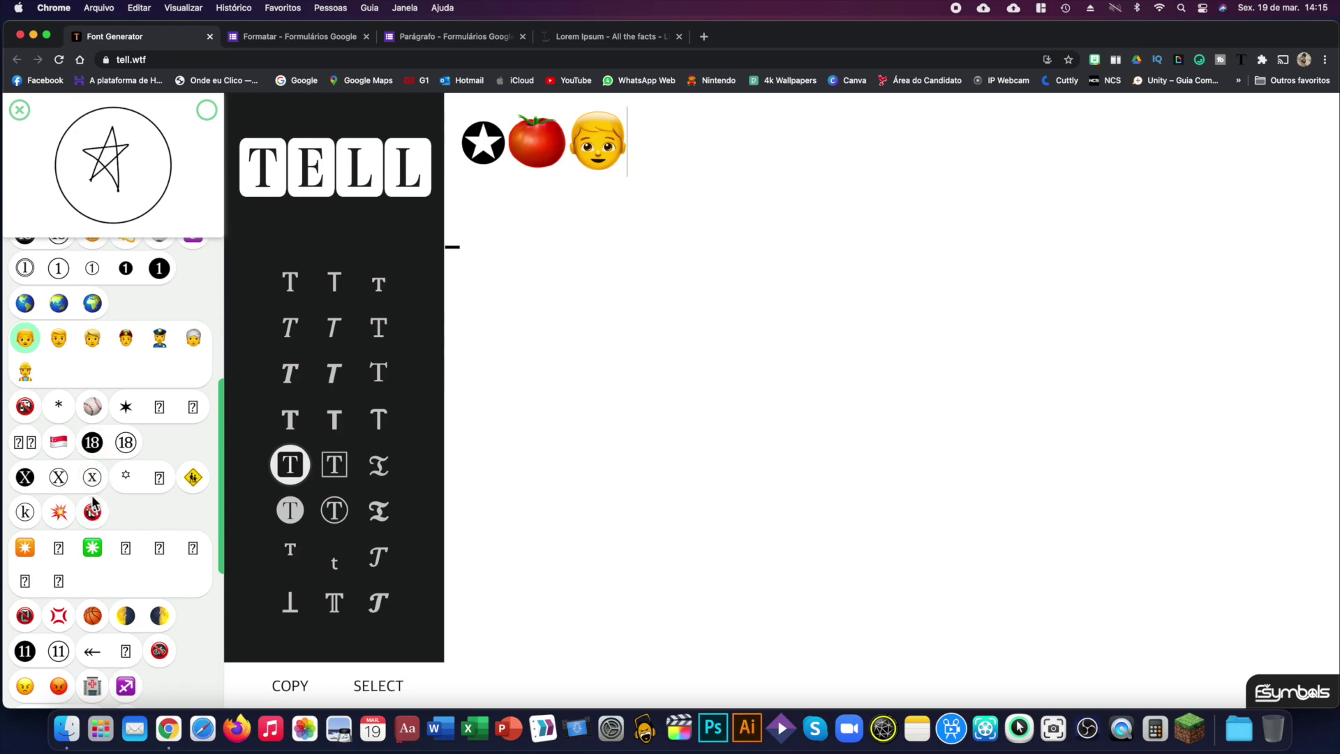
pyautogui.scroll(-2, 126, 482)
pyautogui.click(92, 516)
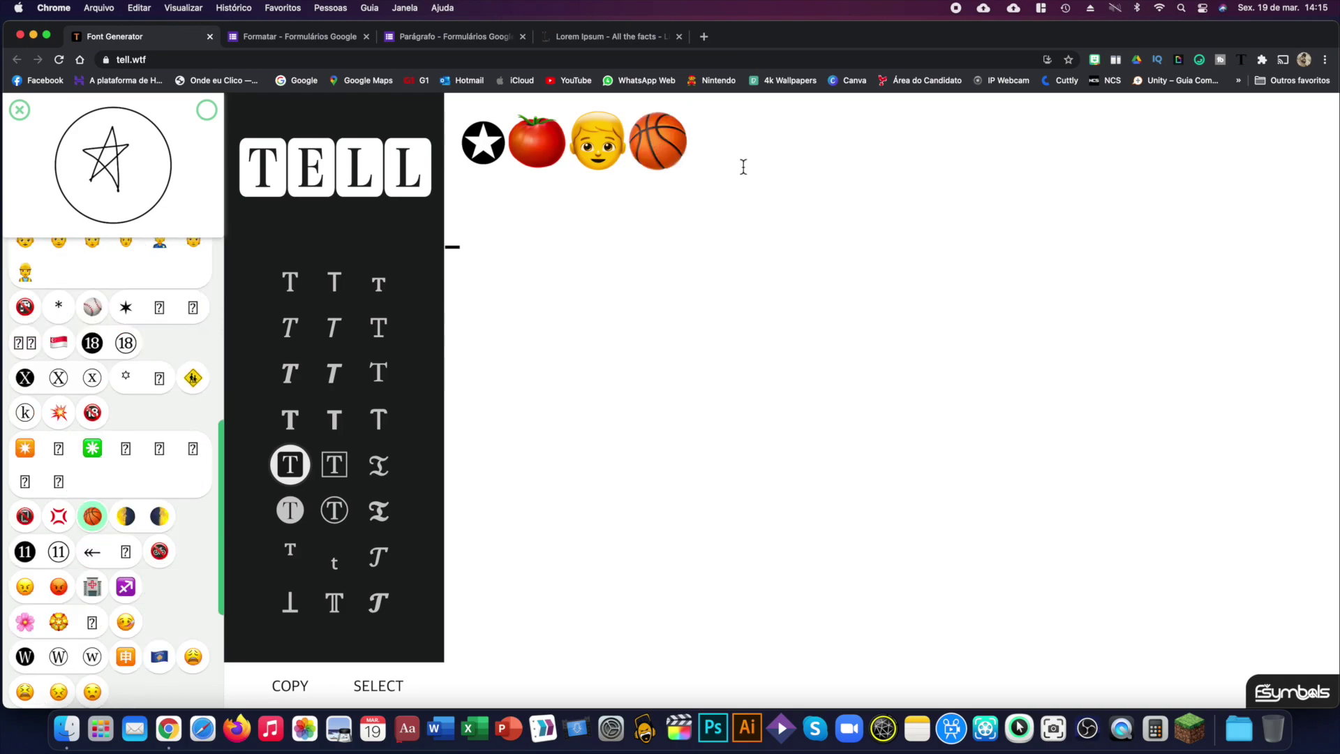
# Copy the star, tomato, boy and basketball symbols from Tell.wtf and paste them as the question's title in Google Forms
pyautogui.moveTo(739, 144); pyautogui.dragTo(461, 143)
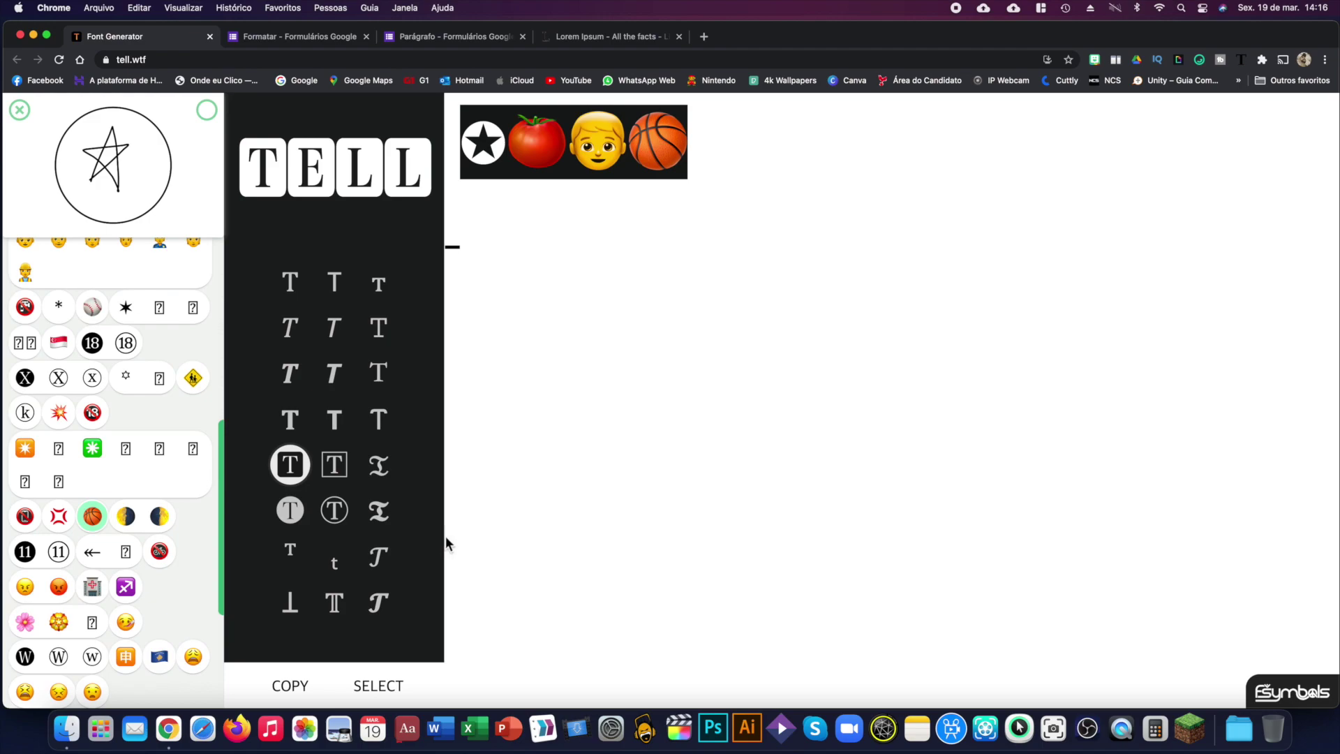
pyautogui.click(290, 685)
pyautogui.click(294, 36)
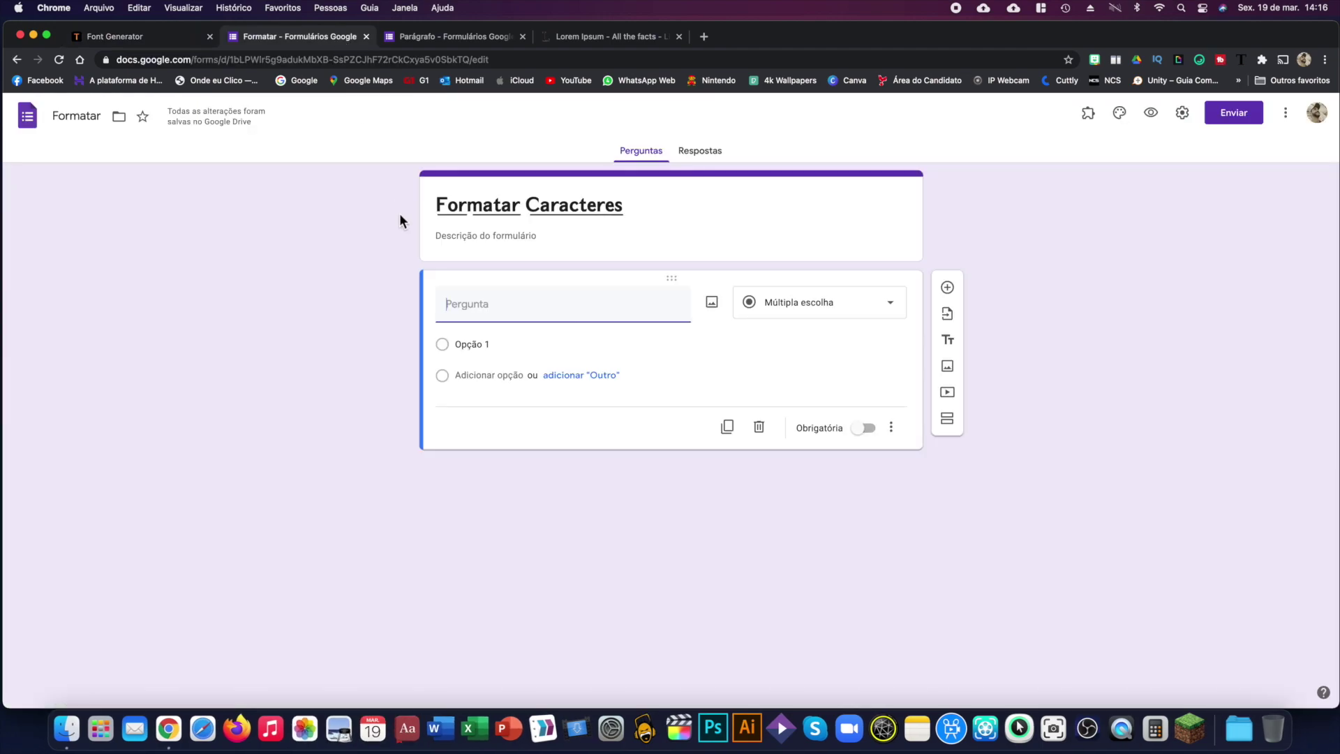
pyautogui.press('super+v')
# Back in Tell.wtf, sketch a smiley face in the symbol finder and insert the smiling face, the moon with a face and the tongue-out face
pyautogui.press('super+alt+Left')
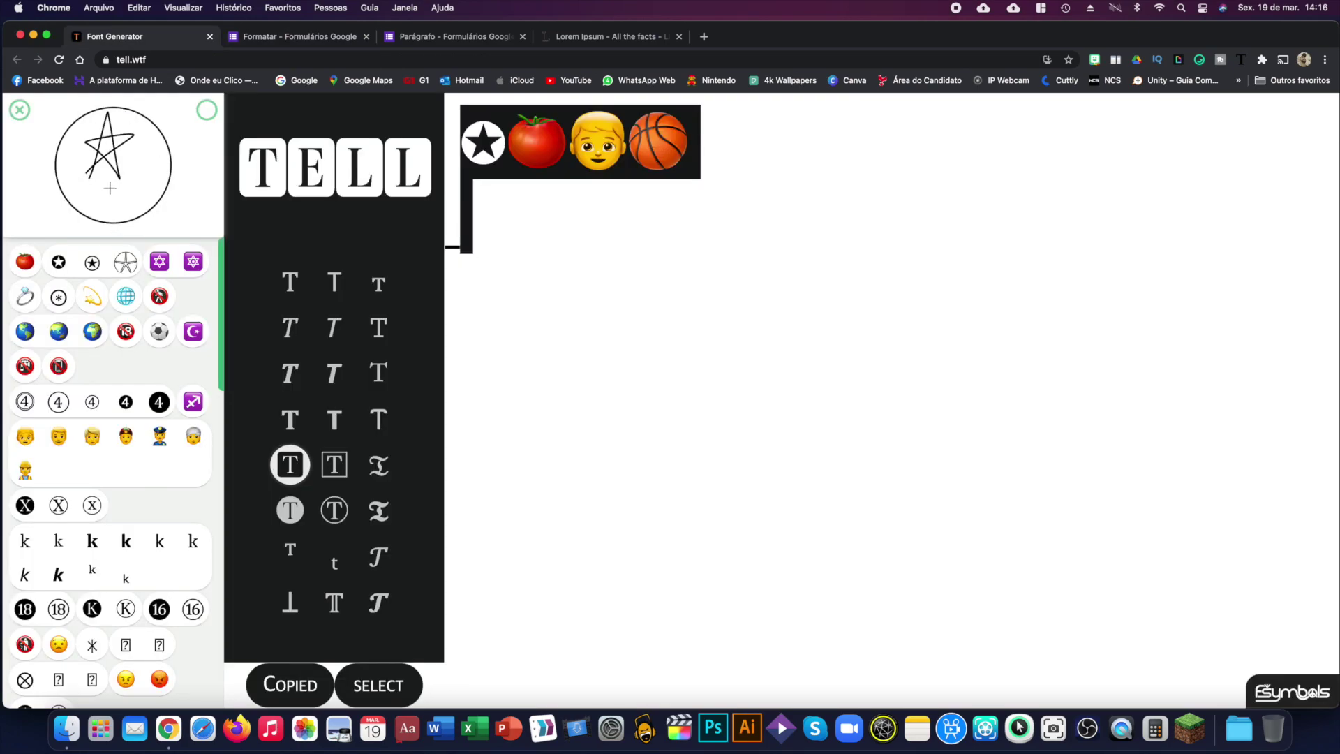
pyautogui.click(23, 141)
pyautogui.moveTo(109, 137)
pyautogui.mouseDown()
pyautogui.moveTo(81, 178)
pyautogui.moveTo(131, 174)
pyautogui.moveTo(109, 140)
pyautogui.moveTo(99, 160)
pyautogui.mouseUp()
pyautogui.moveTo(108, 156); pyautogui.dragTo(113, 155)
pyautogui.moveTo(90, 169); pyautogui.dragTo(114, 166)
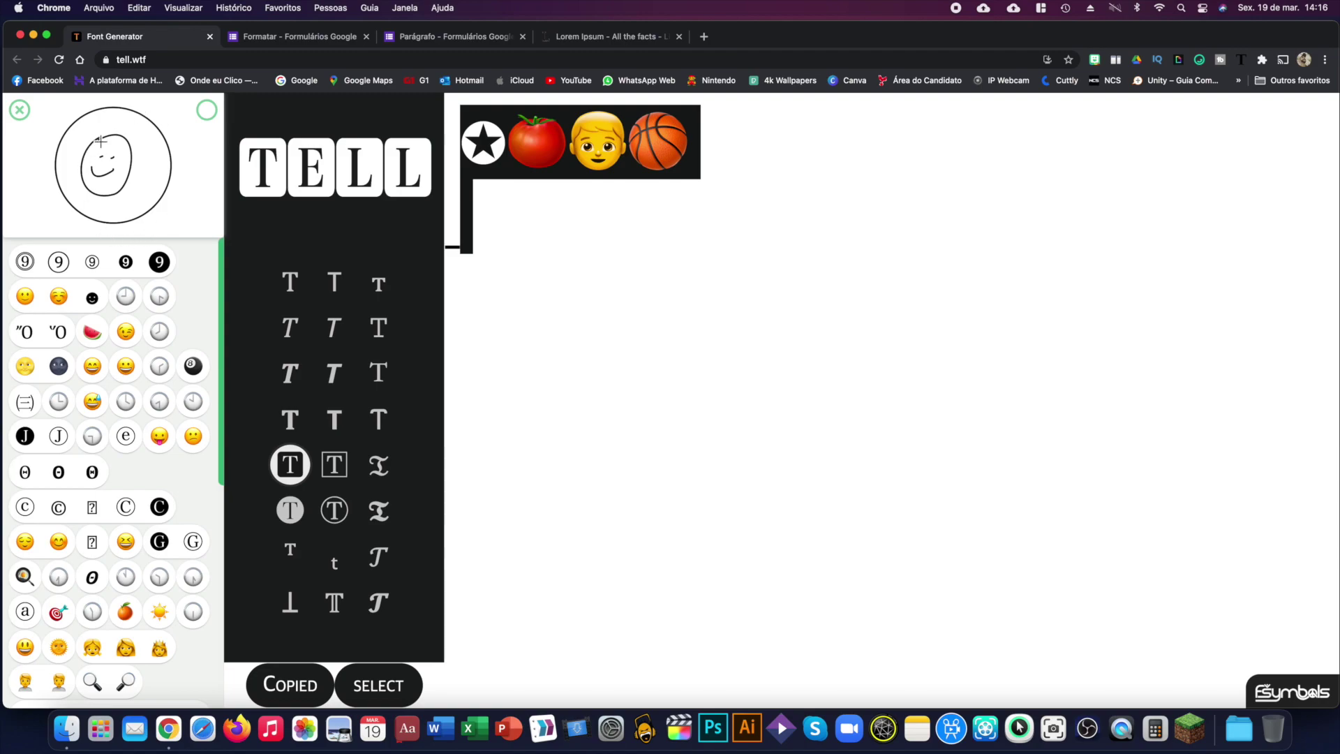
pyautogui.click(60, 297)
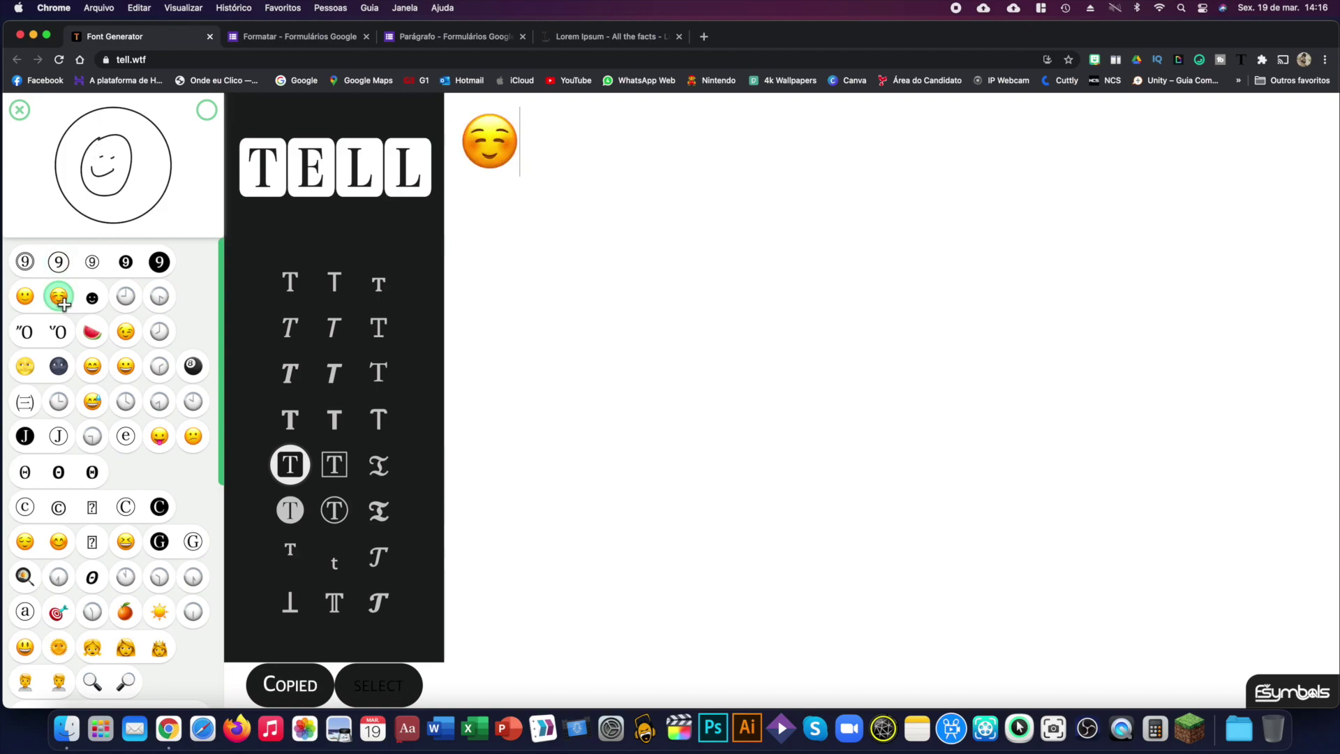
pyautogui.click(26, 366)
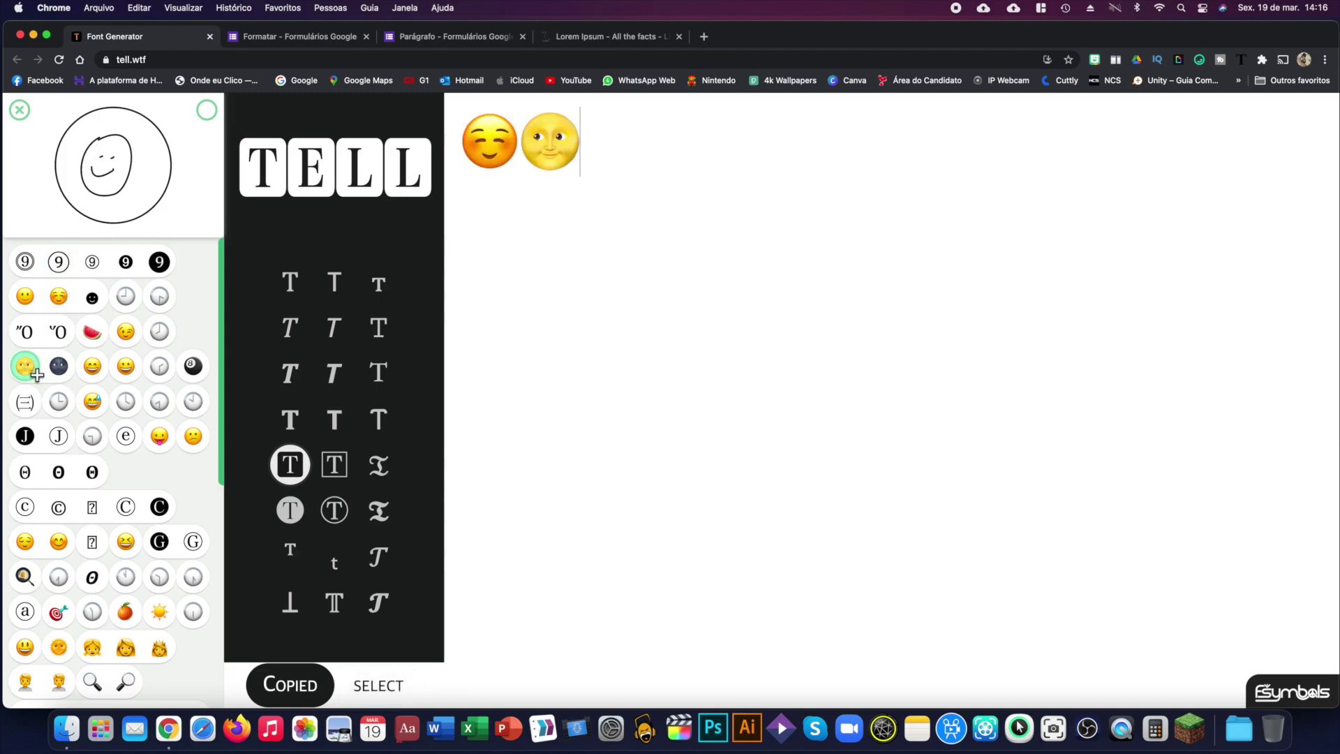
pyautogui.click(159, 435)
# Paste the new emoji into the question's title in Google Forms and undo the pasted symbols
pyautogui.hotkey('ctrl', 'Tab')
pyautogui.press('super+v')
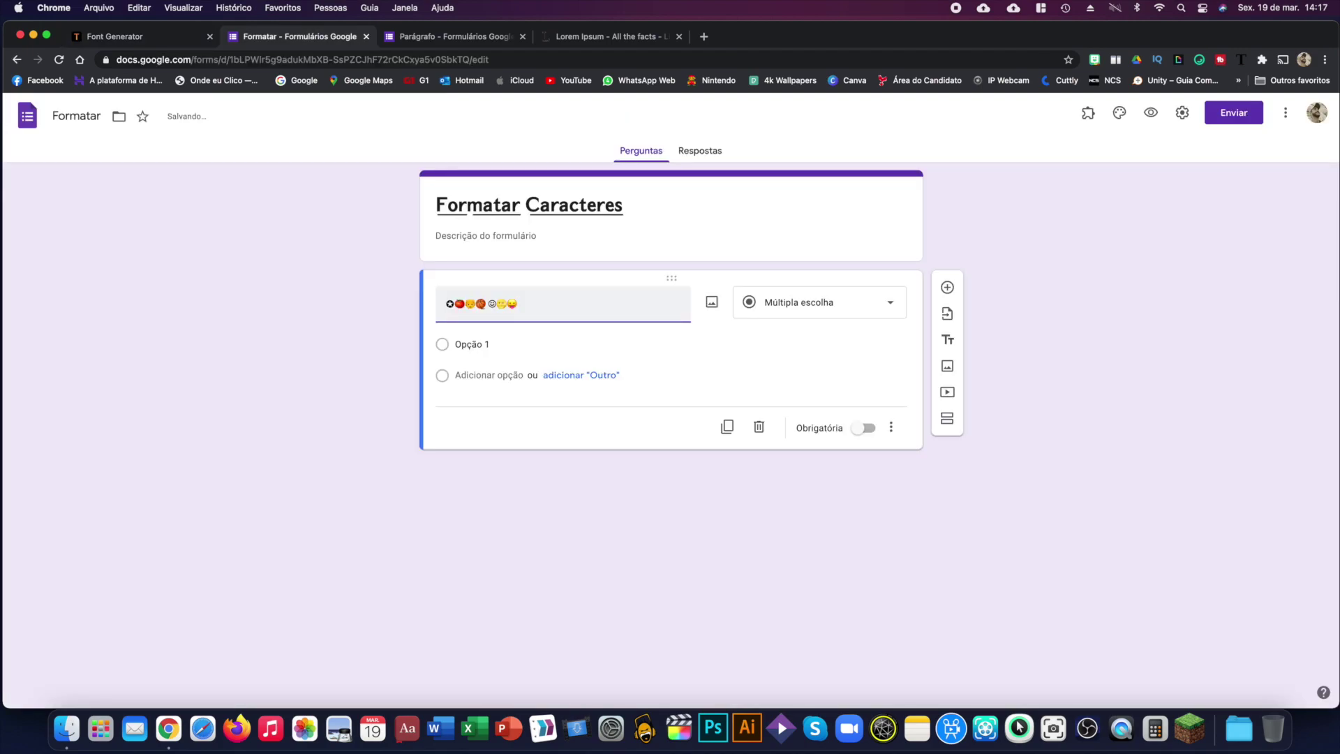
pyautogui.press('super+z')
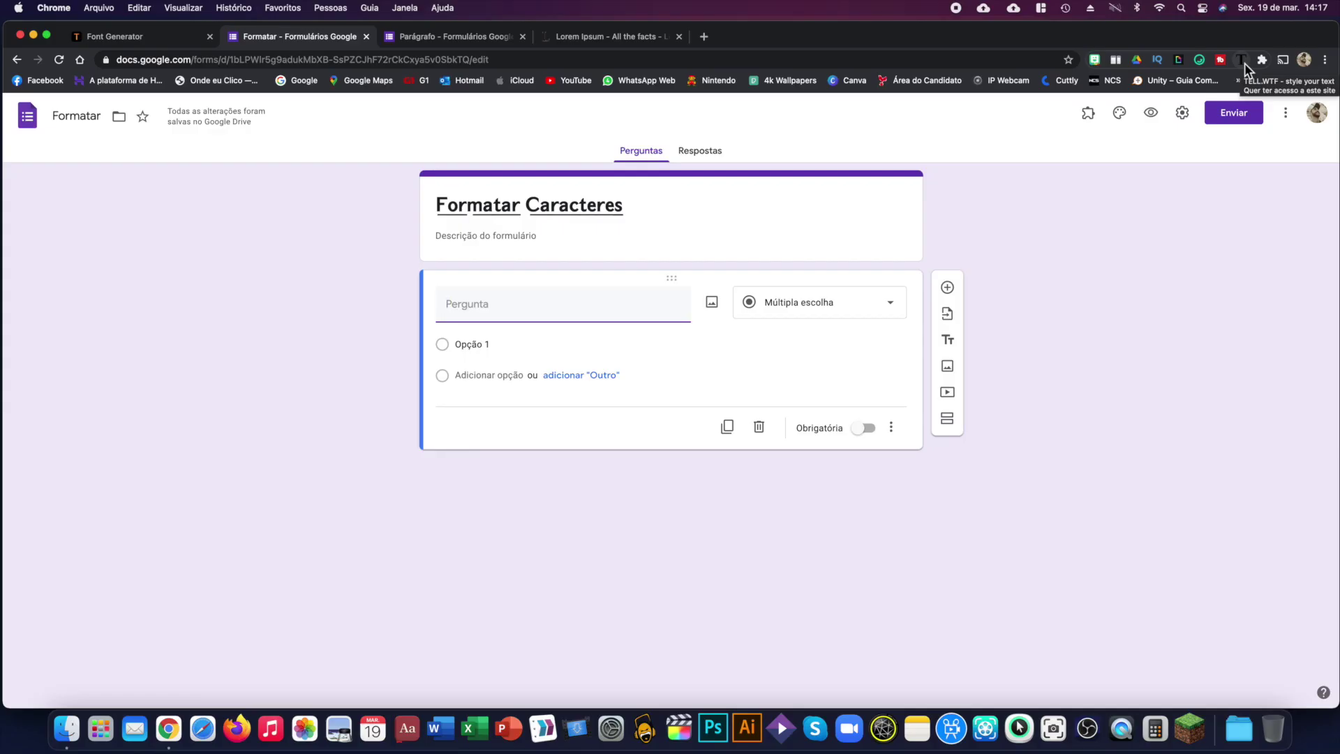
# In the Tell.wtf browser extension, try bold sans-serif on "Leia o texto abaixo:" and settle on bold italic sans-serif
pyautogui.click(1243, 61)
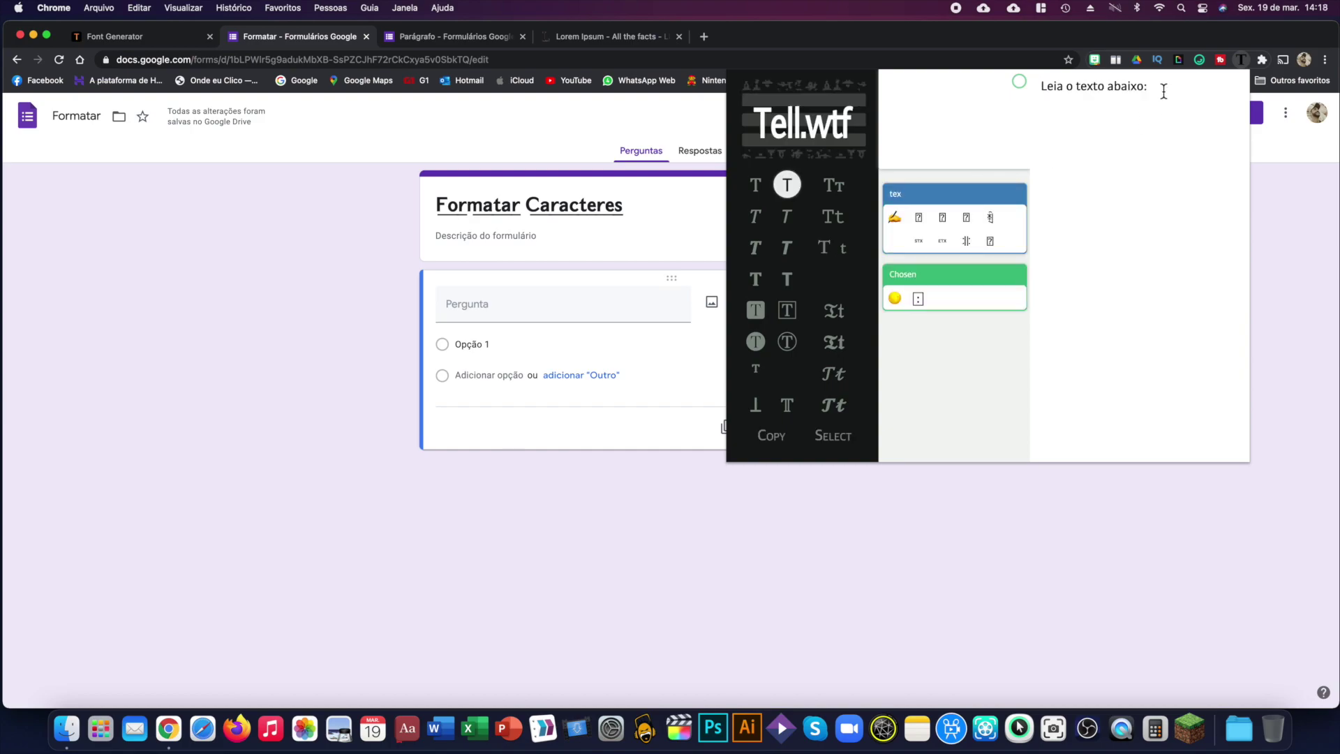
pyautogui.moveTo(1162, 89); pyautogui.dragTo(1037, 86)
pyautogui.click(790, 281)
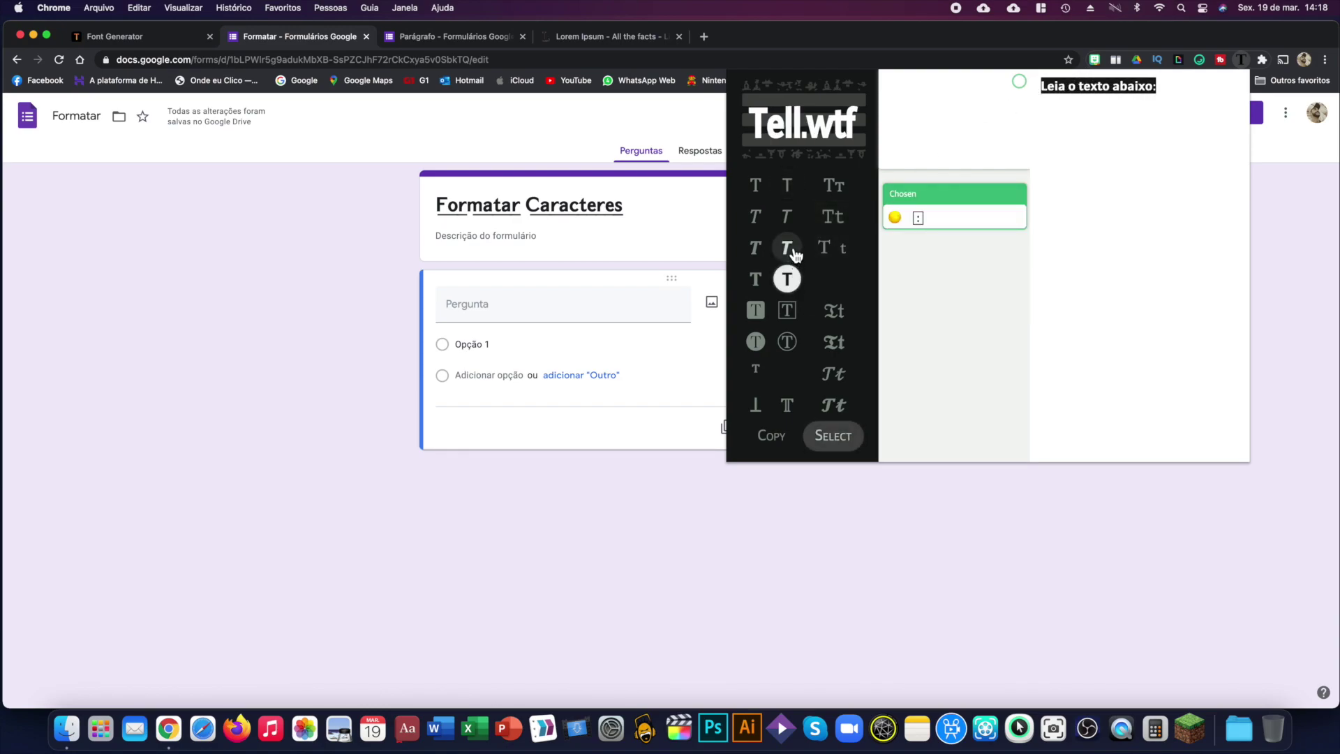
pyautogui.click(787, 249)
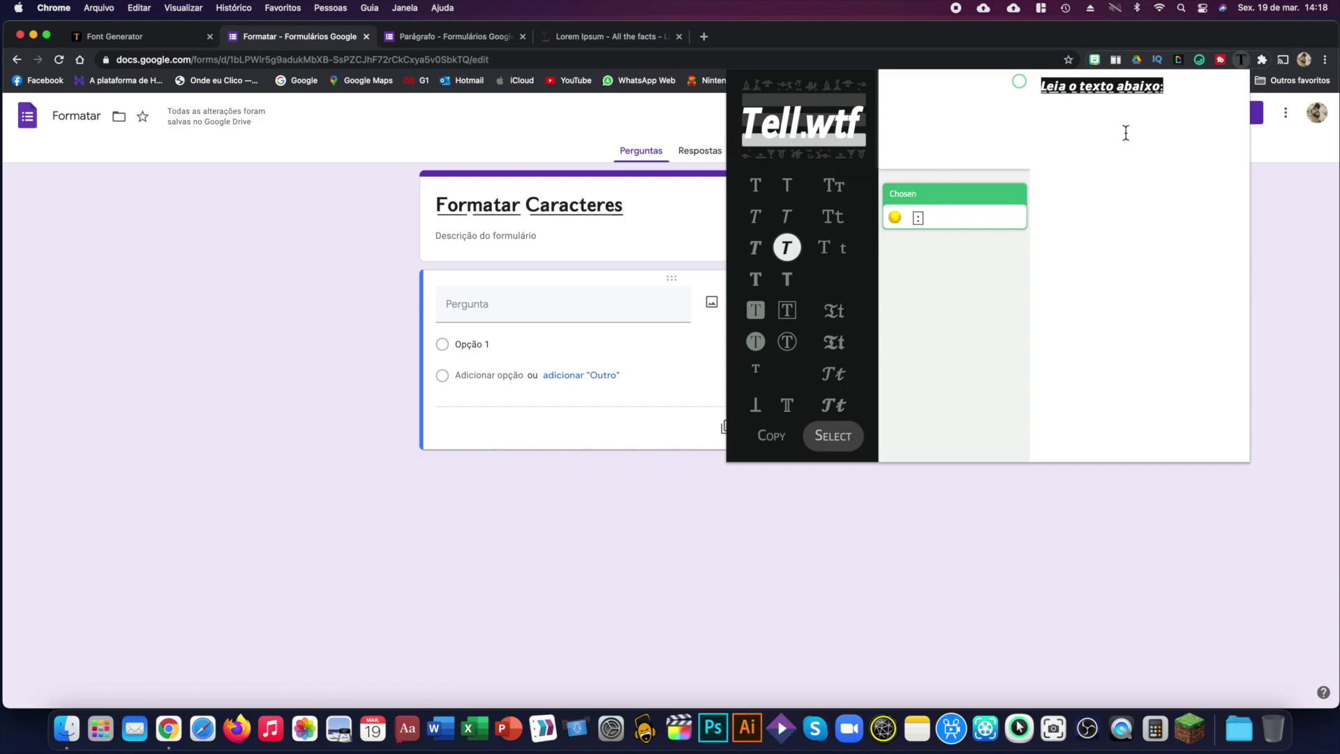
# Copy the bold italic "Leia o texto abaixo:" from the extension and paste it as the question's title
pyautogui.click(771, 439)
pyautogui.click(495, 312)
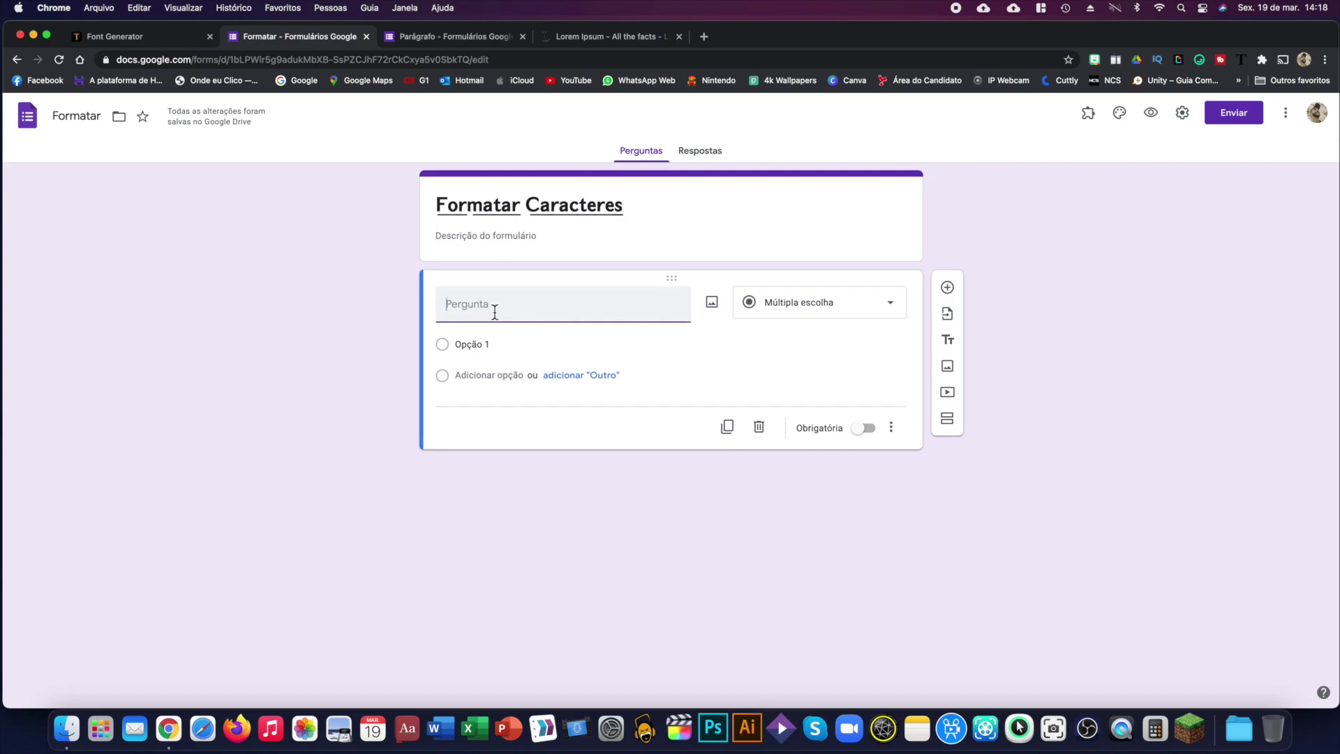
pyautogui.press('super+v')
# Sketch a five-pointed star in the Tell.wtf extension's symbol finder and add the outlined circled star after the question's title text
pyautogui.click(1242, 60)
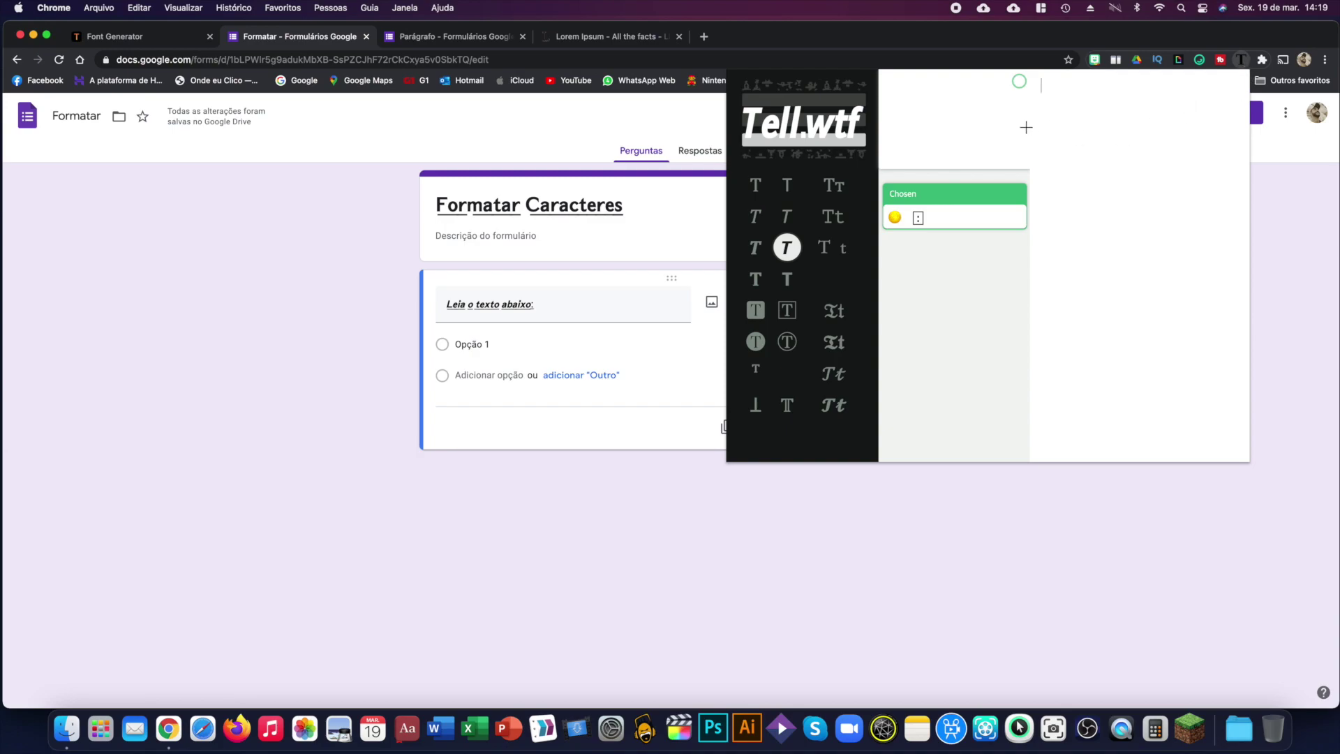
pyautogui.click(1027, 93)
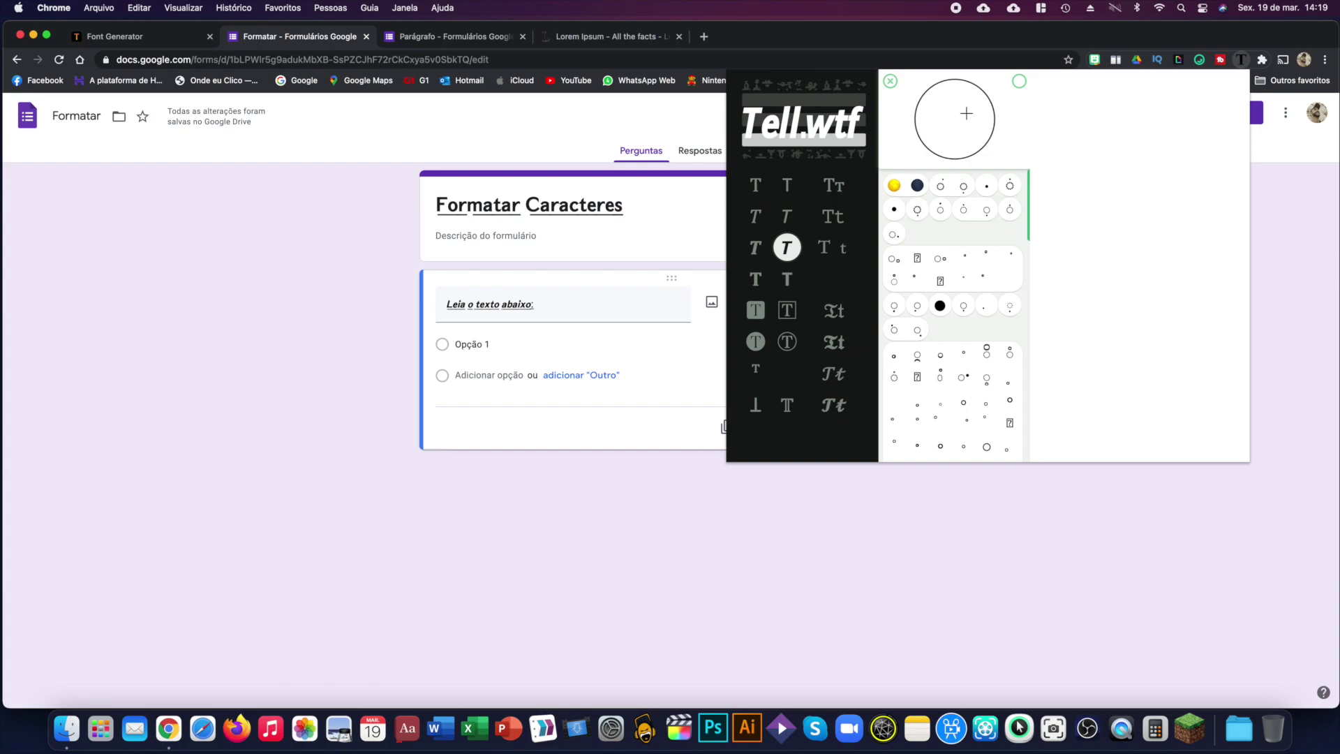
pyautogui.moveTo(940, 134)
pyautogui.mouseDown()
pyautogui.moveTo(955, 135)
pyautogui.moveTo(926, 110)
pyautogui.moveTo(964, 122)
pyautogui.moveTo(942, 136)
pyautogui.mouseUp()
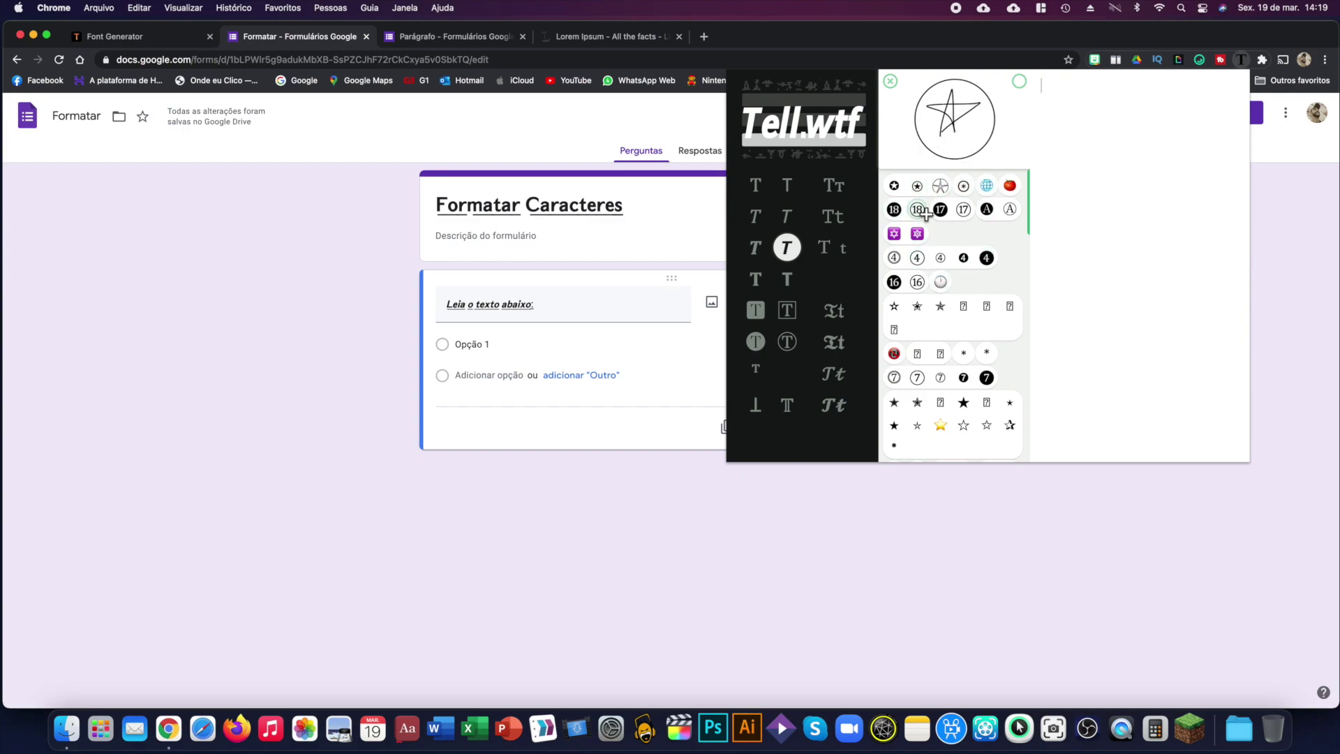
pyautogui.click(918, 185)
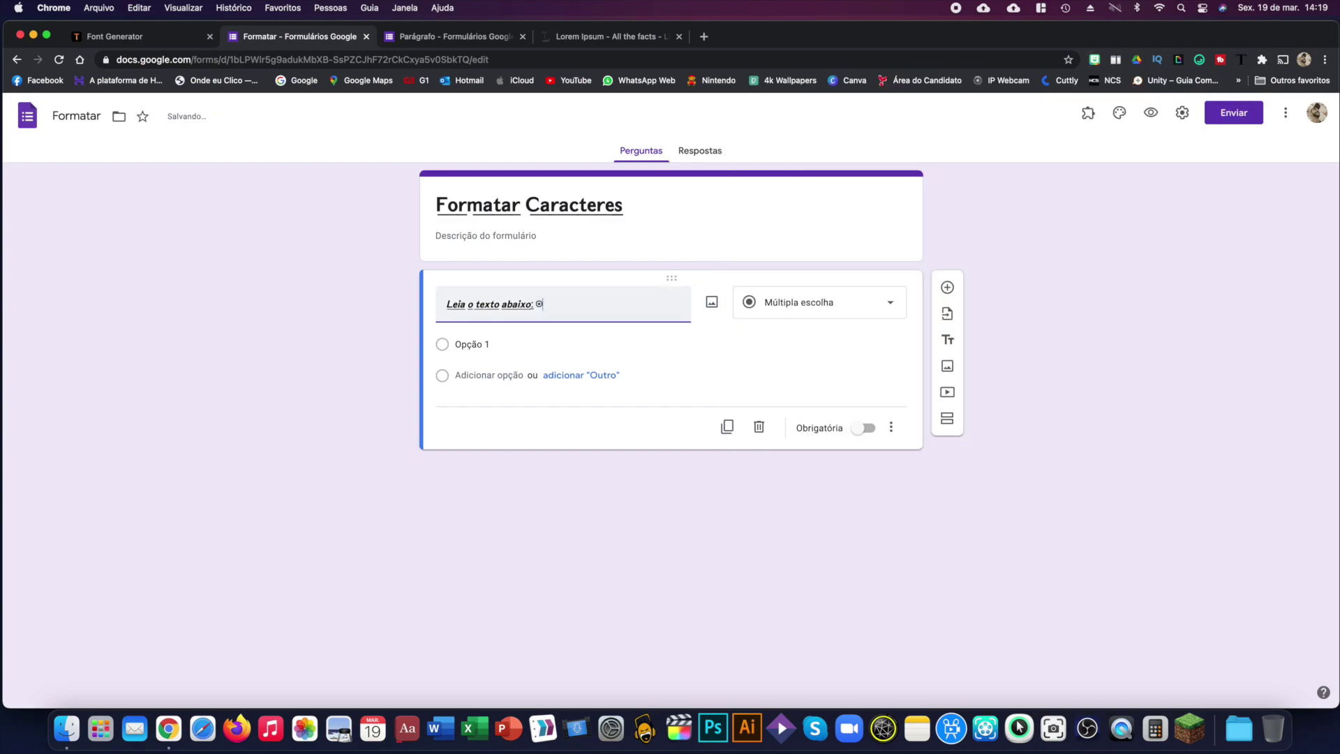
# Close the Formatar form and open the Parágrafo form's question for editing
pyautogui.press('super+w')
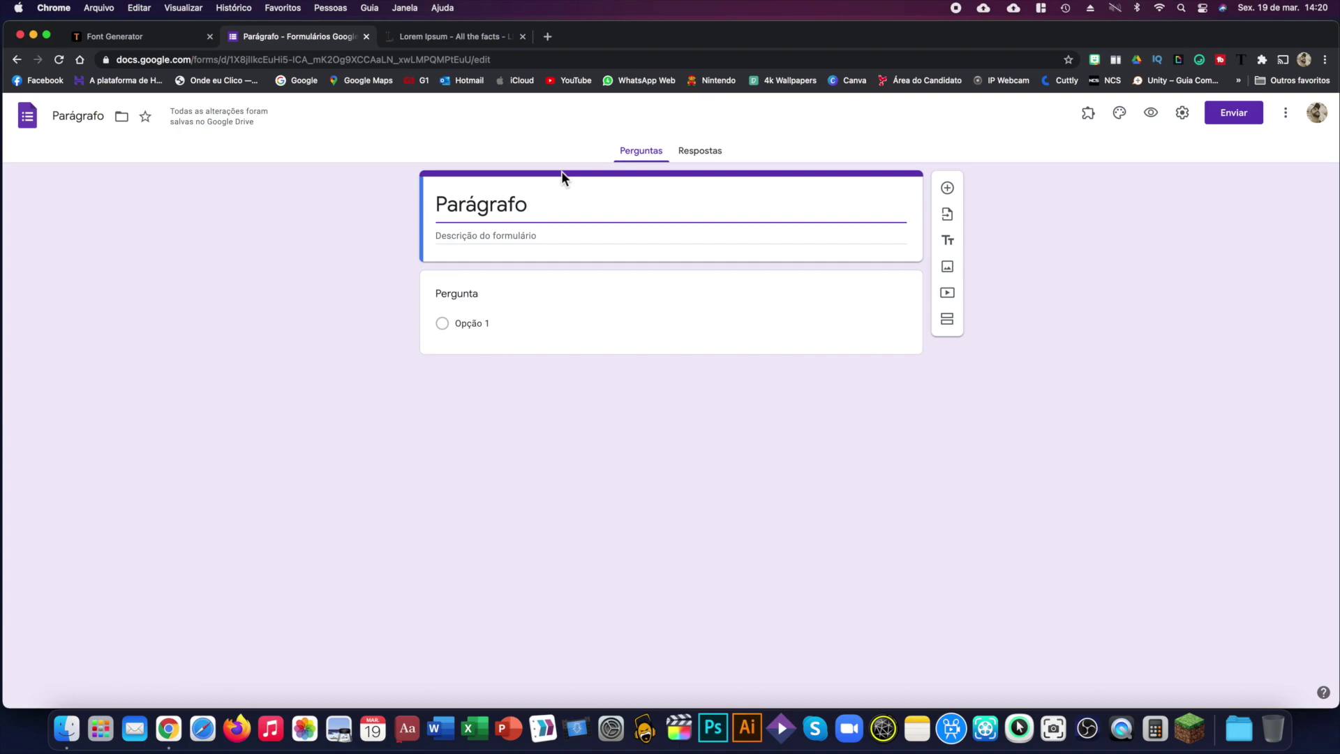
pyautogui.click(561, 170)
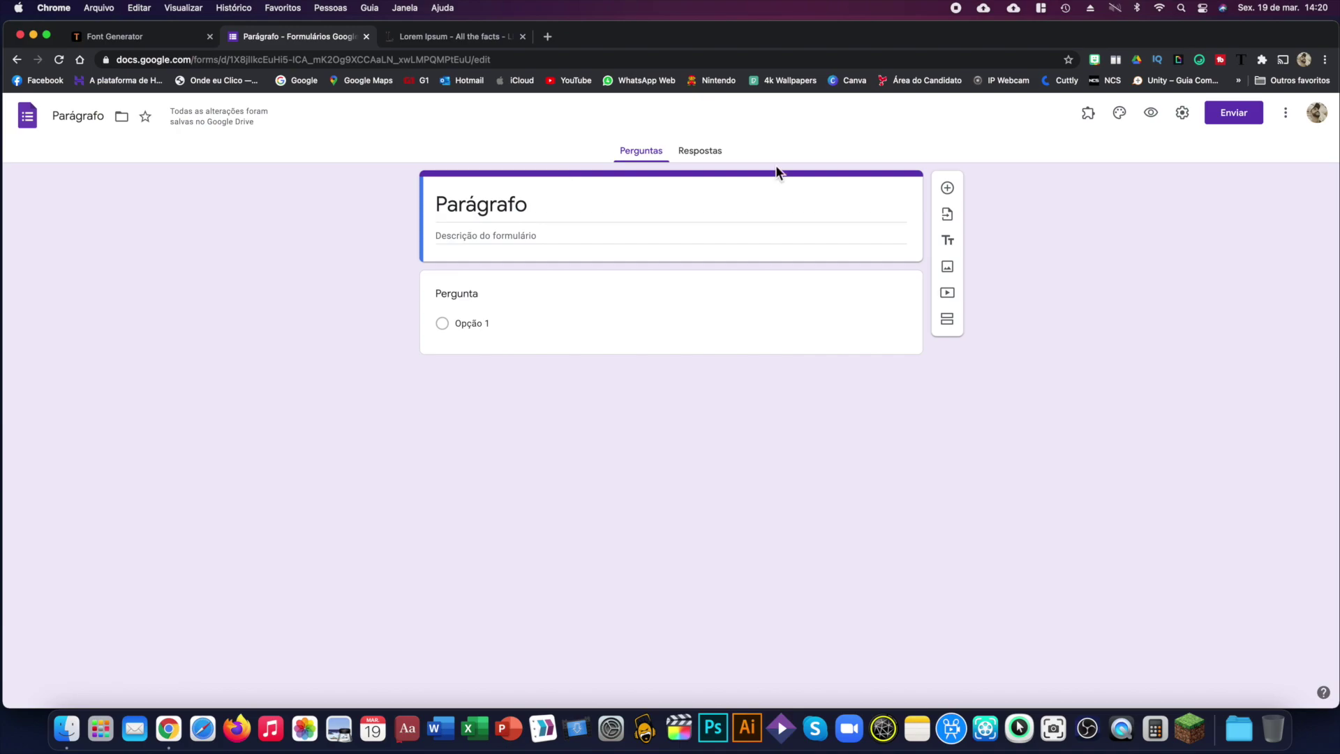
pyautogui.click(469, 294)
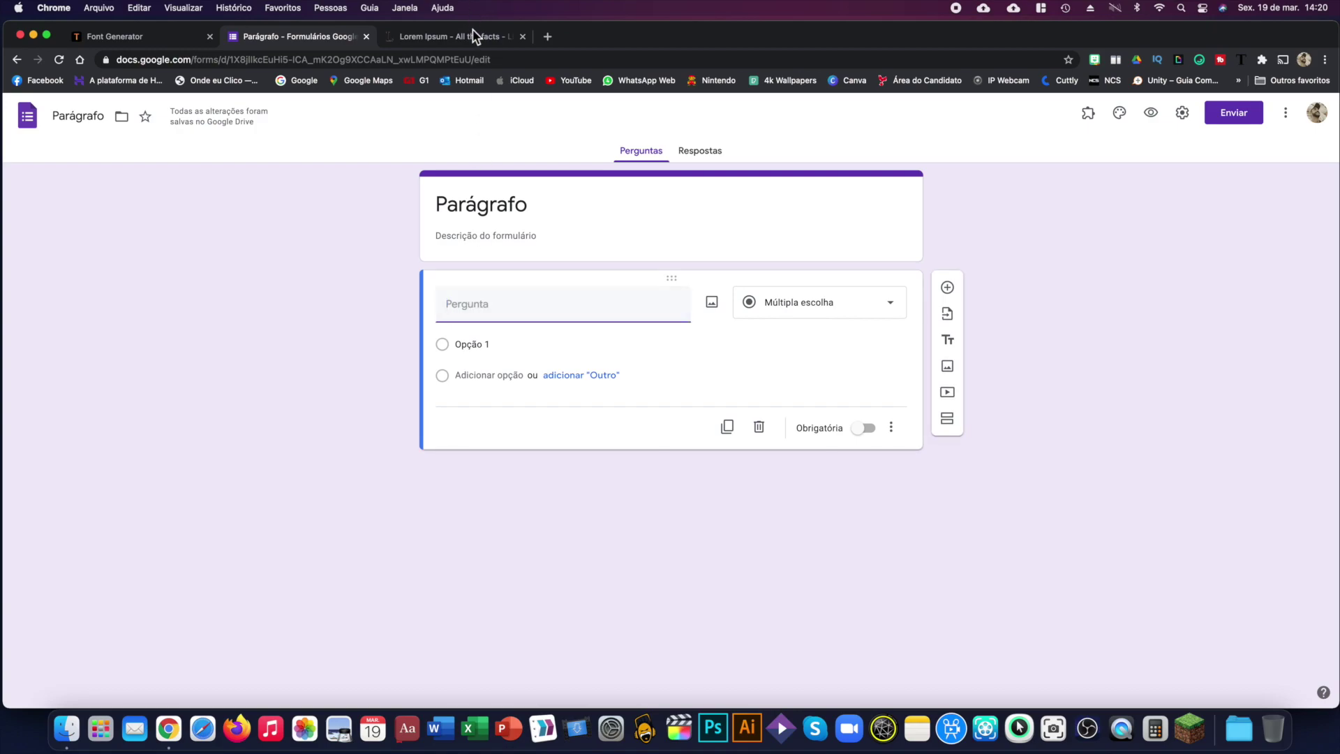
# Copy the "What is Lorem Ipsum?" and "Why do we use it?" sections from lipsum.com and paste them as the Parágrafo form's question title
pyautogui.click(472, 34)
pyautogui.rightClick(455, 325)
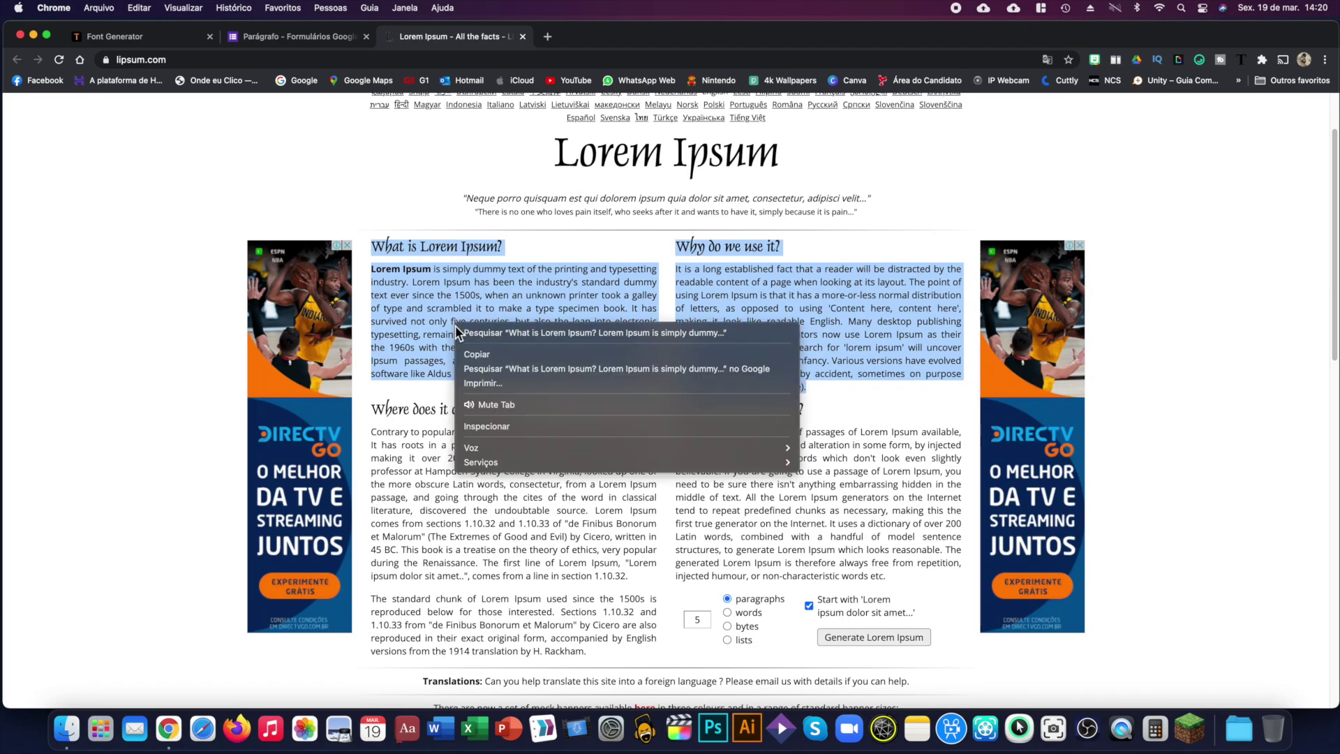
pyautogui.click(508, 353)
pyautogui.click(300, 37)
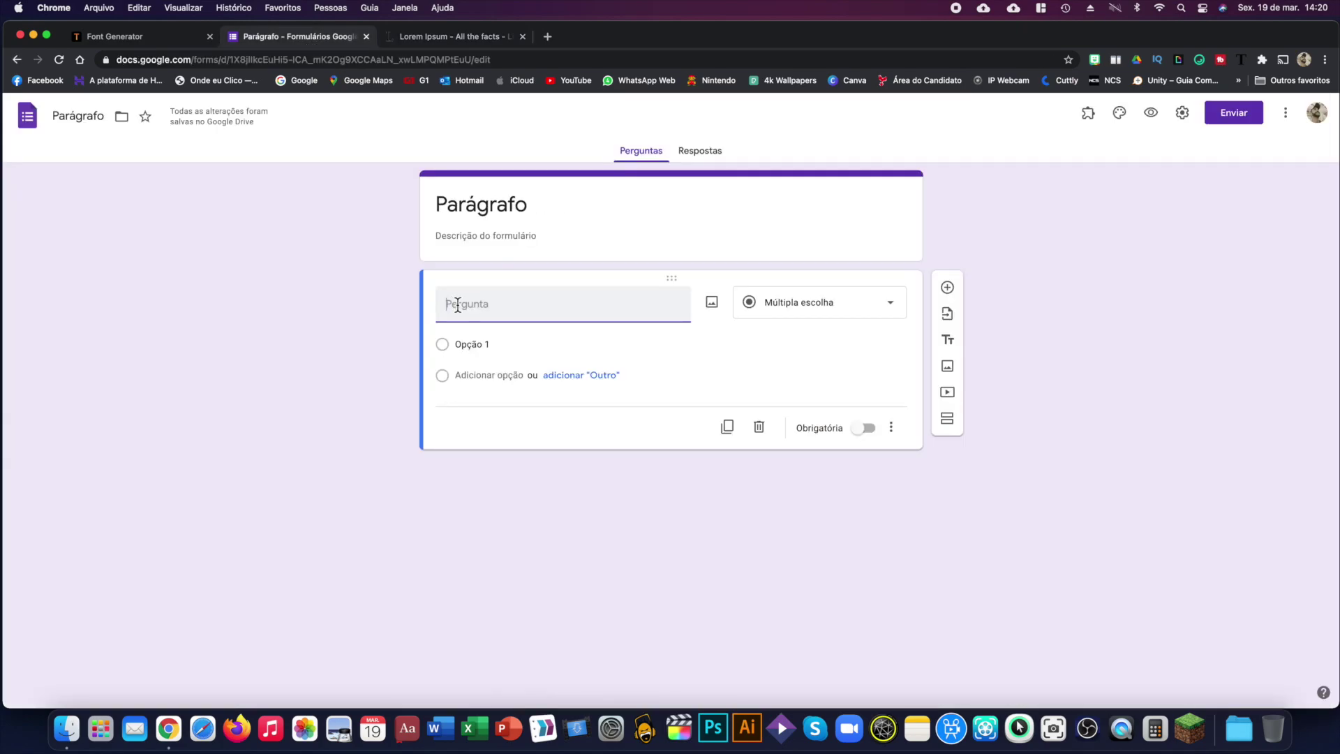
pyautogui.press('super+v')
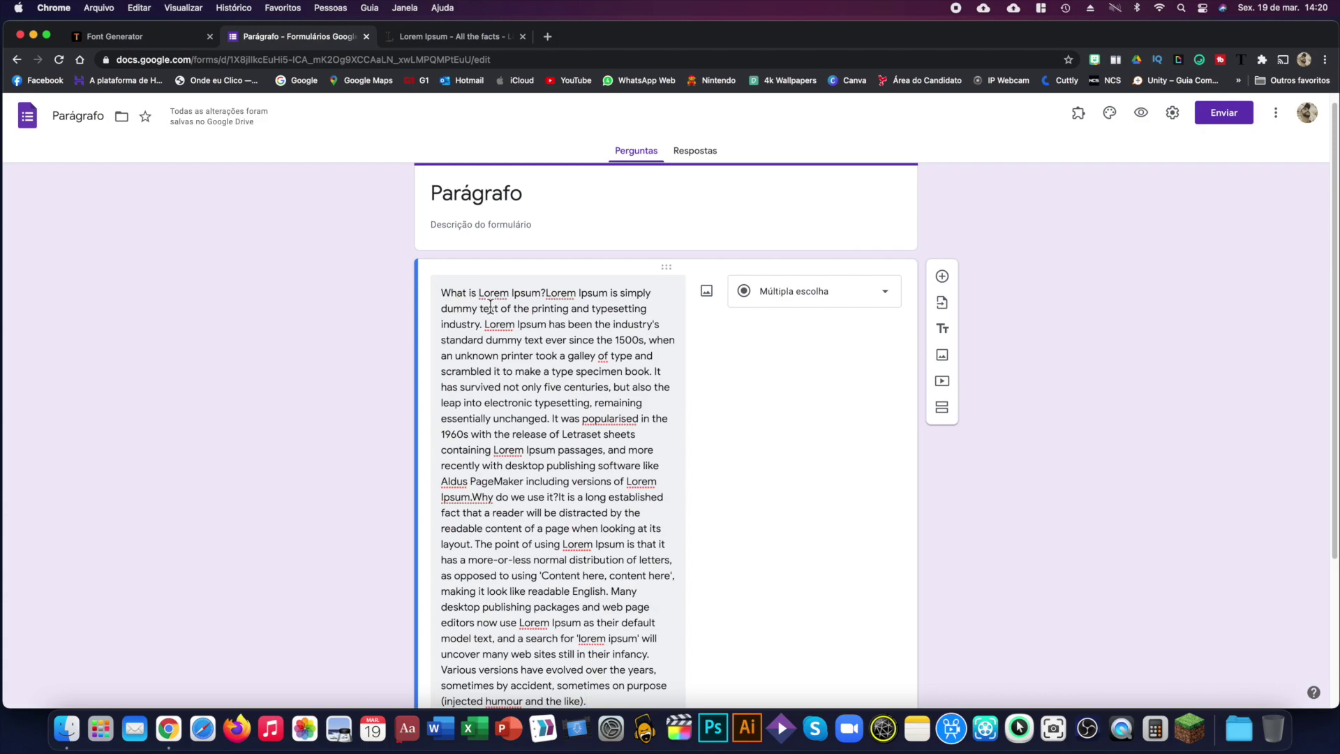
pyautogui.scroll(-3, 490, 307)
pyautogui.scroll(2, 600, 335)
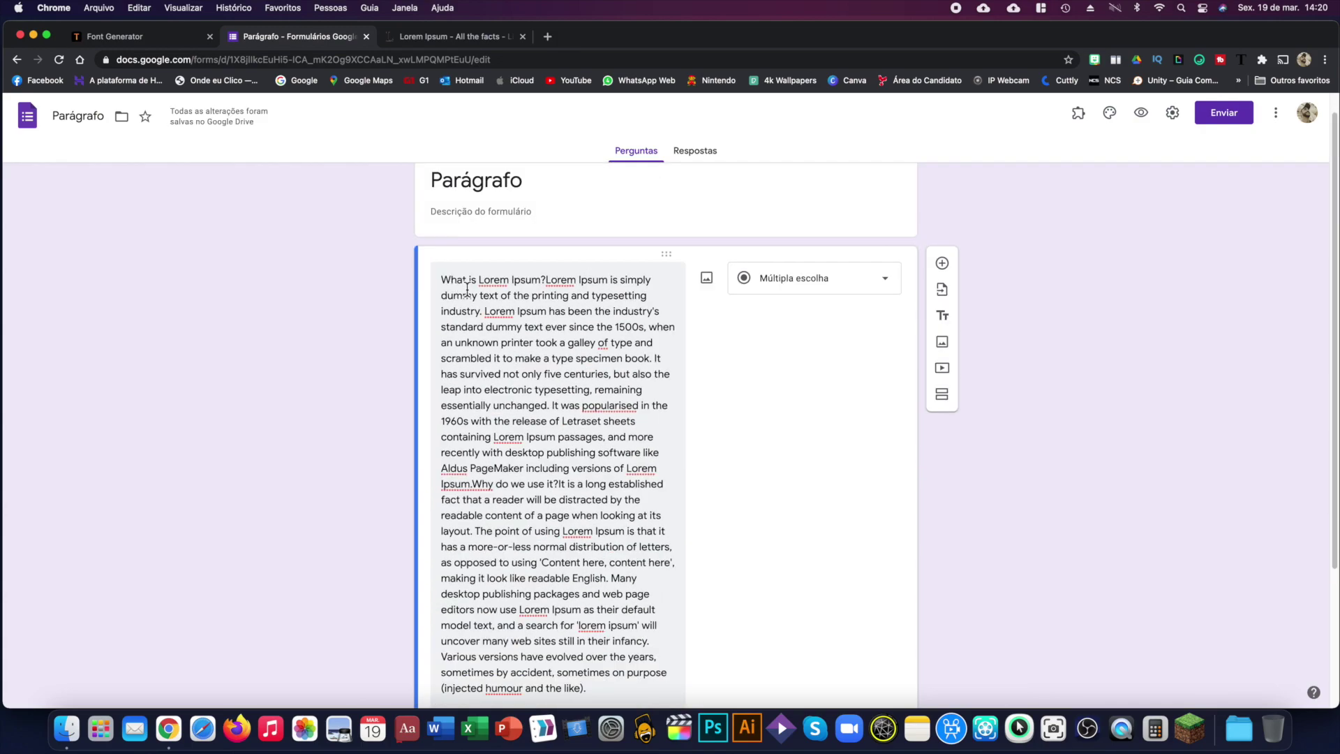
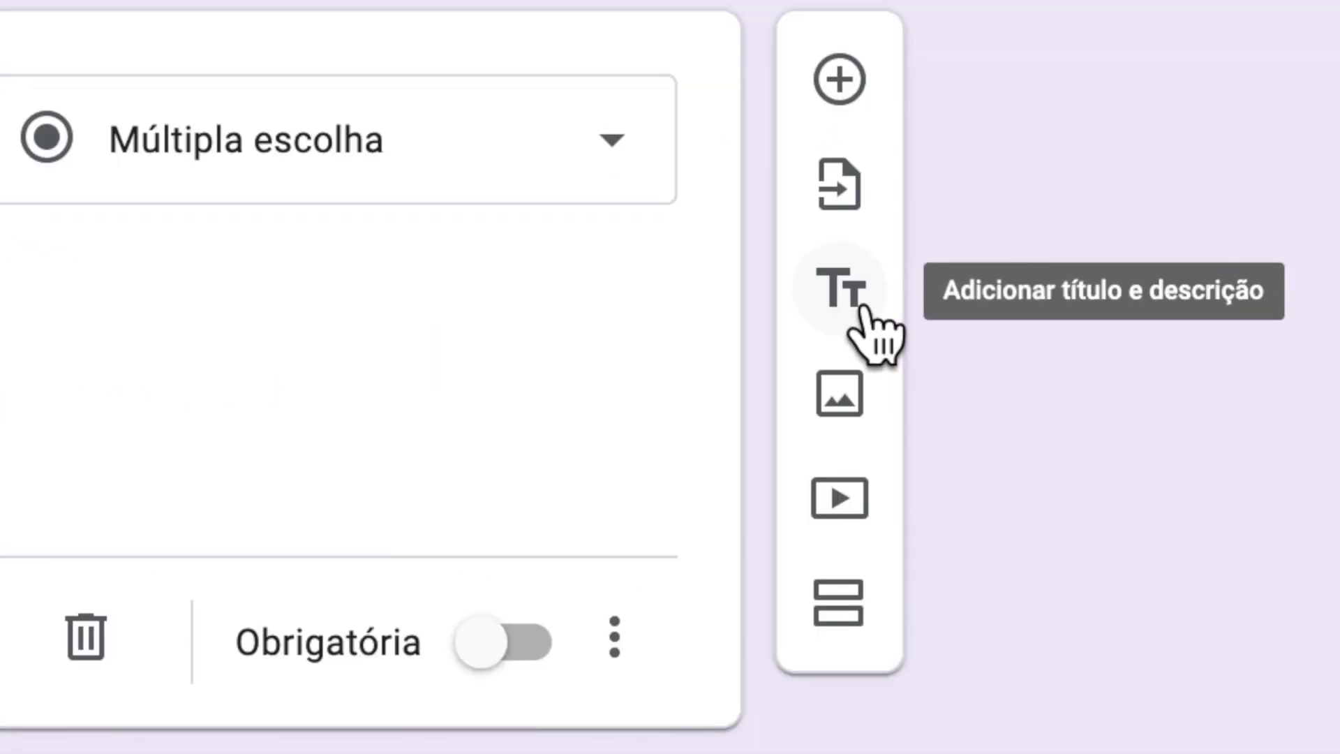
# Add a title-and-description block above the question and title it "Leia o texto abaixo:"
pyautogui.click(864, 308)
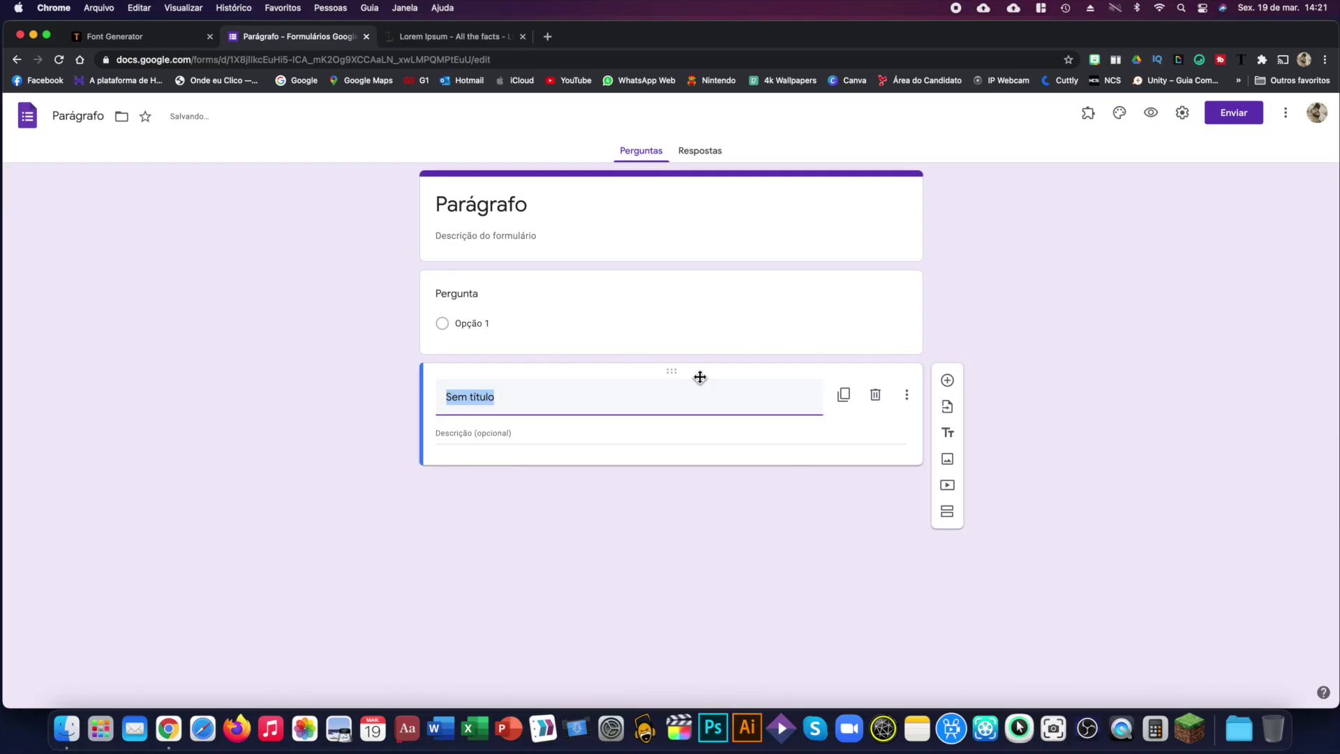
pyautogui.moveTo(700, 377); pyautogui.dragTo(698, 257)
pyautogui.click(512, 299)
pyautogui.press('BackSpace')
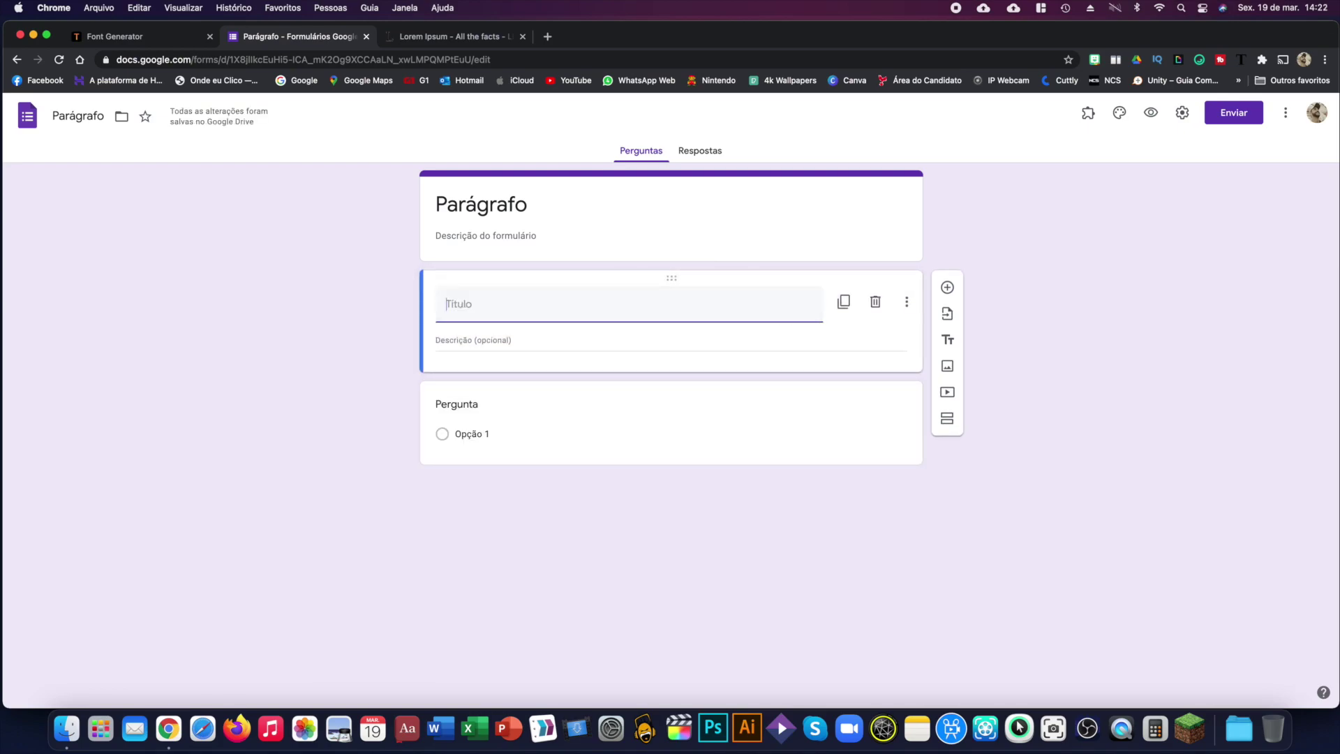
pyautogui.write('Leia o texto abaixo:')
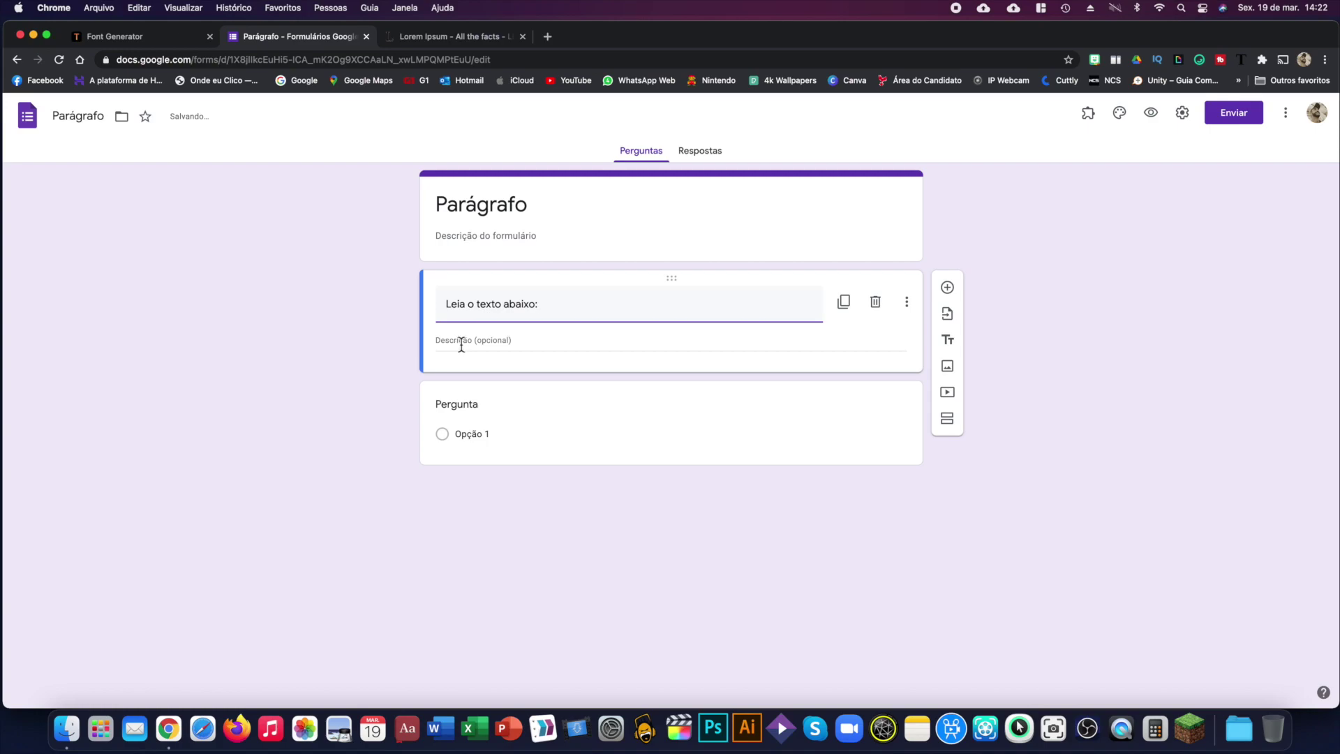
# Fill the block's description with the two Lorem Ipsum sections, keeping their paragraphs, and copy the whole text
pyautogui.click(462, 345)
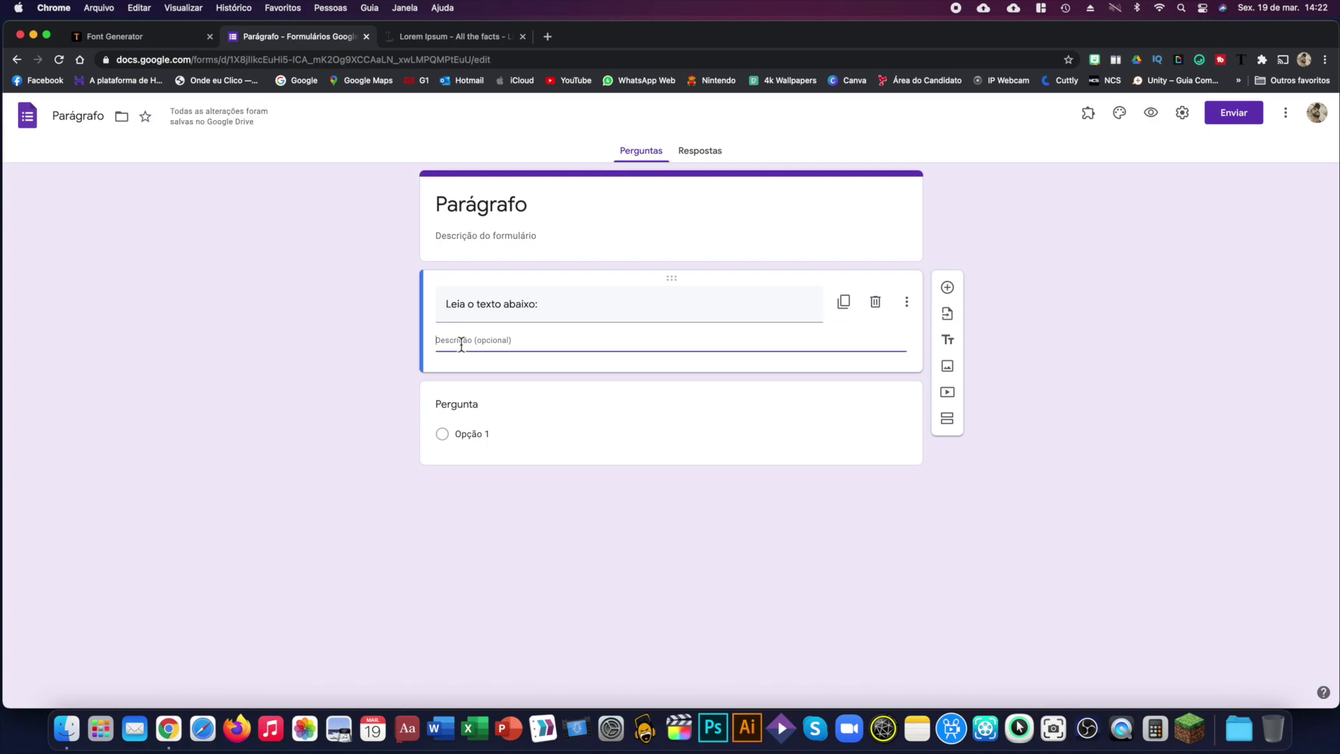
pyautogui.write("What is Lorem Ipsum? Lorem Ipsum is simply dummy text of the printing and typesetting industry. Lorem Ipsum has been the industry's standard dummy text ever since the 1500s, when an unknown printer took a galley of type and scrambled it to make a type specimen book. It has survived not only five centuries, but also the leap into electronic typesetting, remaining essentially unchanged. It was popularised in the 1960s with the release of Letraset sheets containing Lorem Ipsum passages, and more recently with desktop publishing software like Aldus PageMaker including versions of Lorem Ipsum.  Why do we use it? It is a long established fact that a reader will be distracted by the readable content of a page when looking at its layout. The point of using Lorem Ipsum is that it has a more-or-less normal distribution of letters, as opposed to using 'Content here, content here', making it look like readable English. Many desktop publishing packages and web page editors now use Lorem Ipsum as their default model text, and a search for 'lorem ipsum' will uncover many web sites still in their infancy. Various versions have evolved over the years, sometimes by accident, sometimes on purpose (injected humour and the like).")
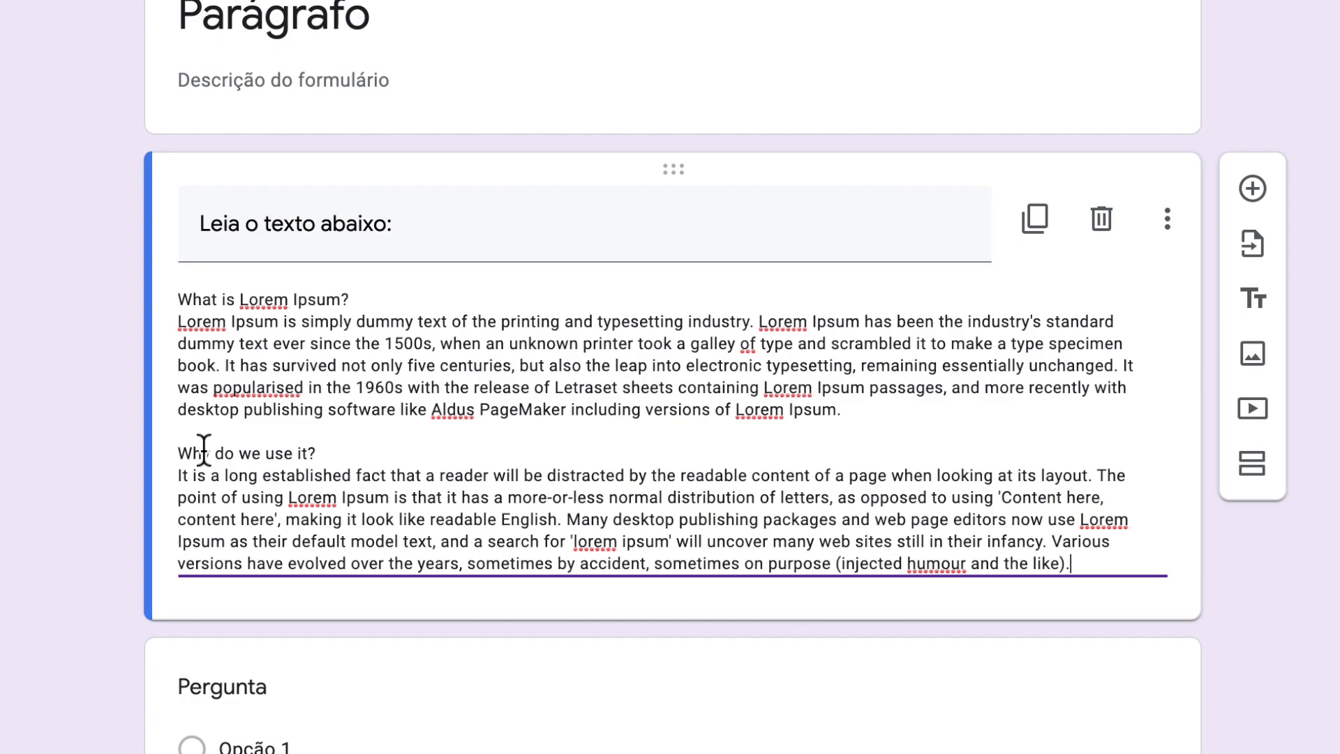
pyautogui.moveTo(179, 299); pyautogui.dragTo(1078, 573)
pyautogui.press('super+c')
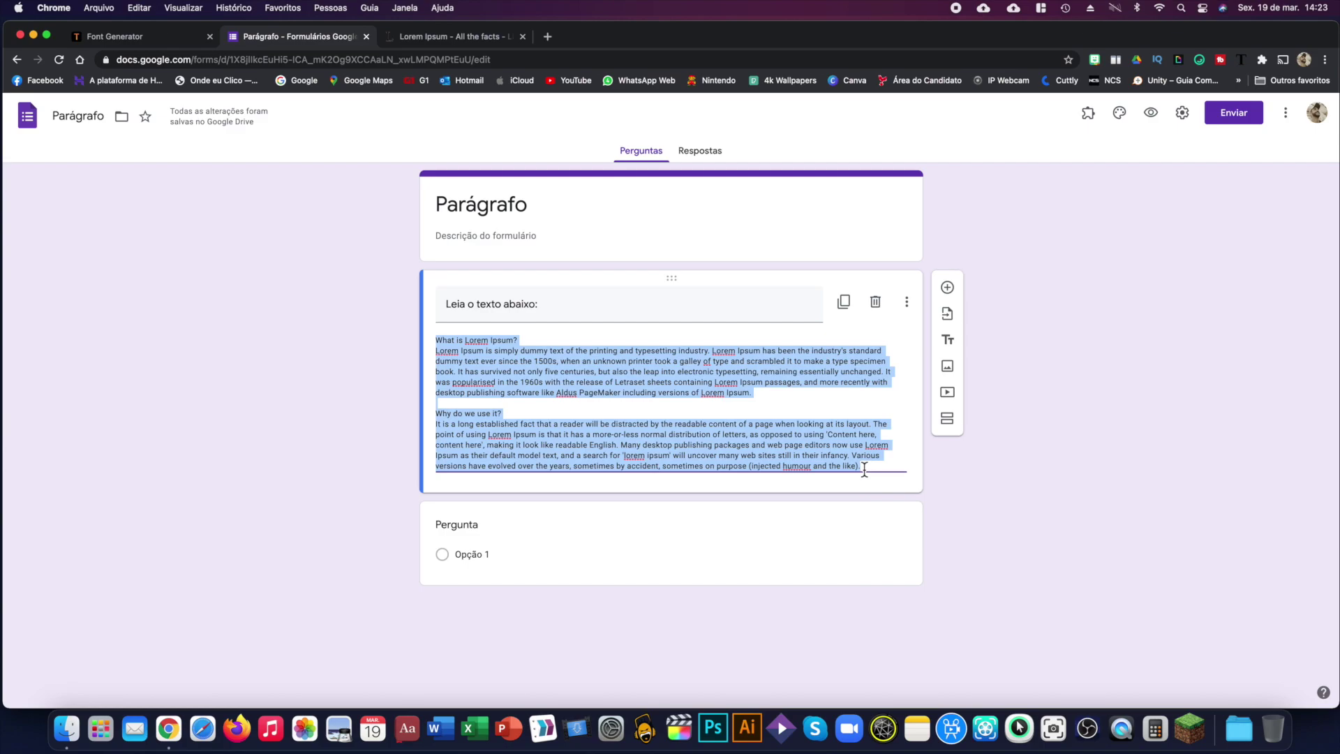
# Title the question "Escolha a resposta correta" and add Opção 2, Opção 3 and Opção 4 to its choices
pyautogui.click(588, 528)
pyautogui.write('Escolha a resposta correta')
pyautogui.click(483, 562)
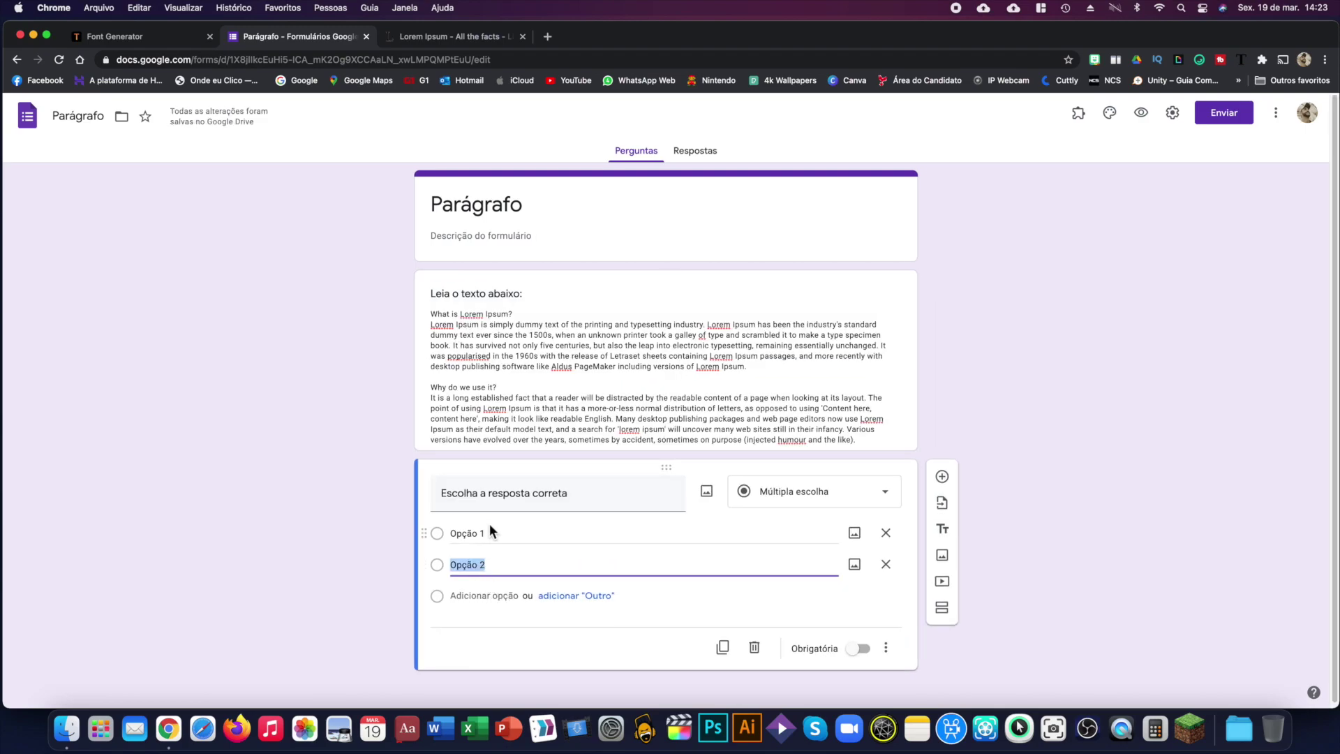
pyautogui.click(488, 594)
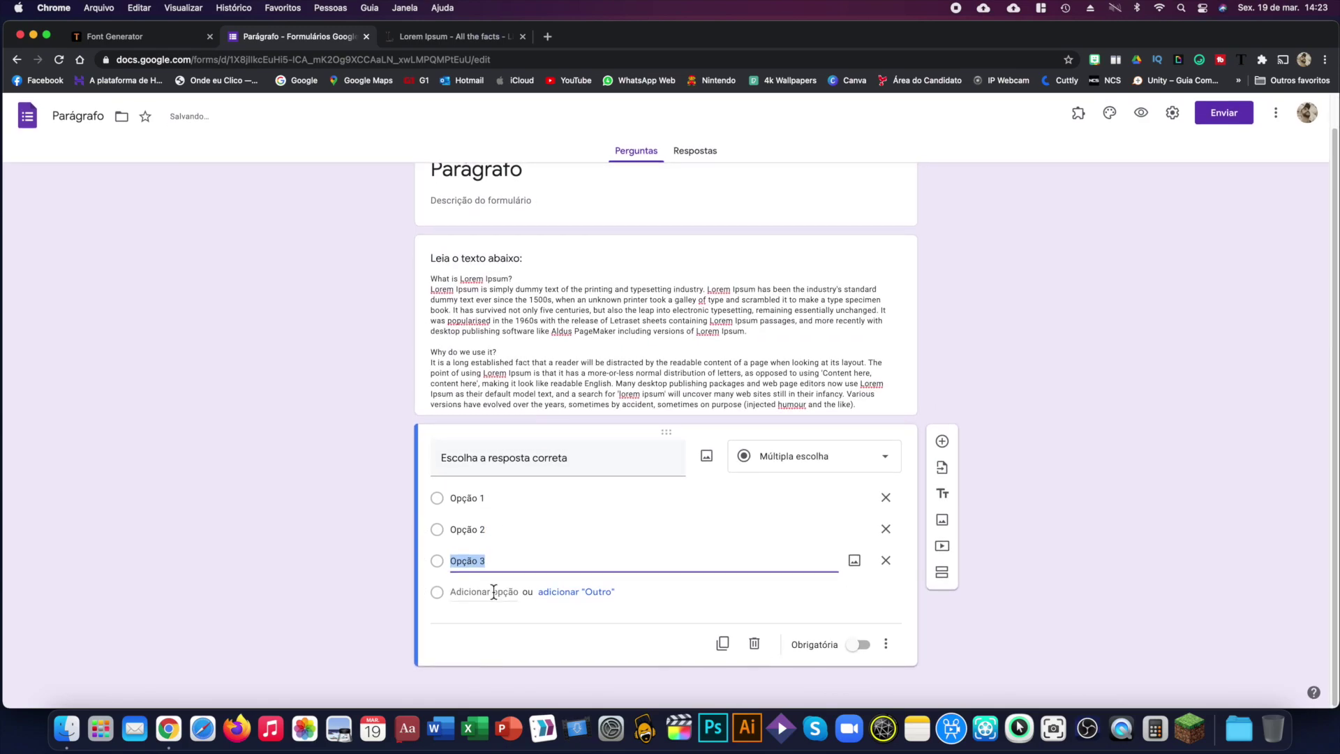
pyautogui.click(494, 592)
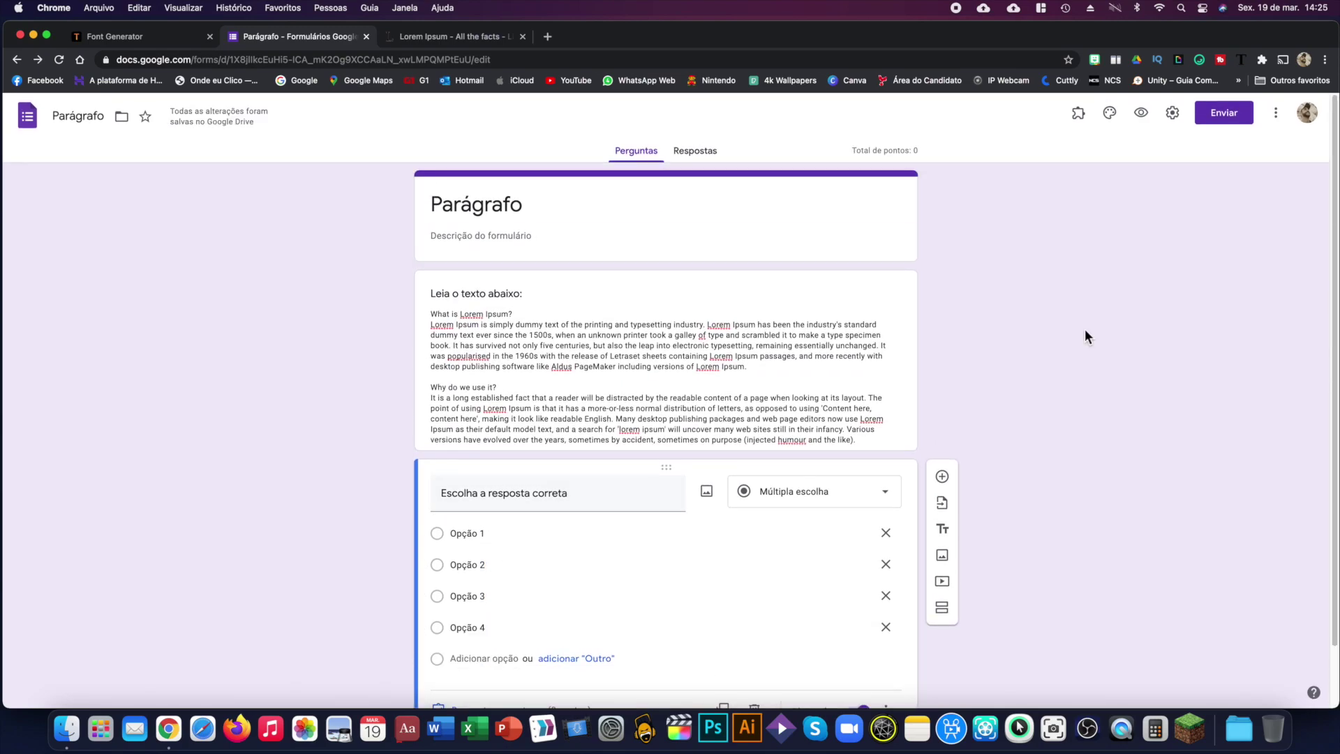
# Preview the Parágrafo form, return to the editor and add another multiple-choice question below "Escolha a resposta correta"
pyautogui.click(1142, 114)
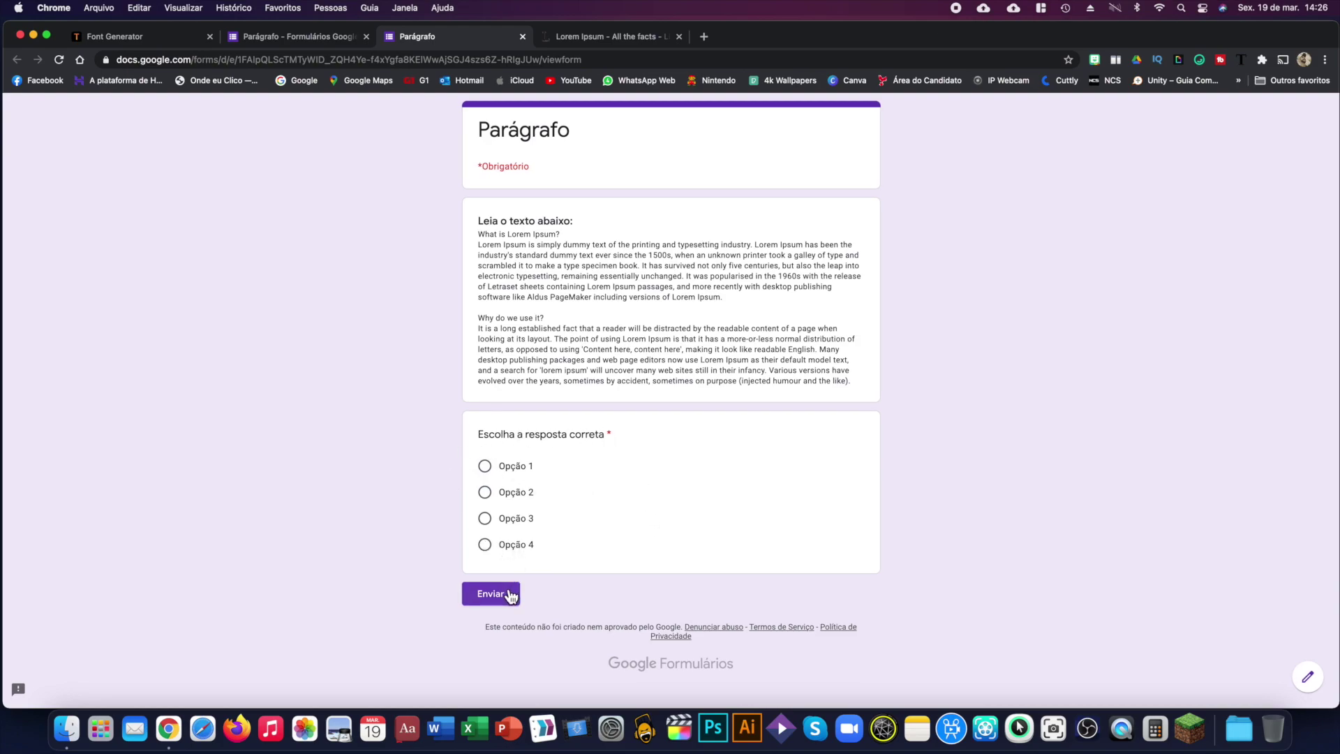
pyautogui.click(320, 39)
pyautogui.click(943, 473)
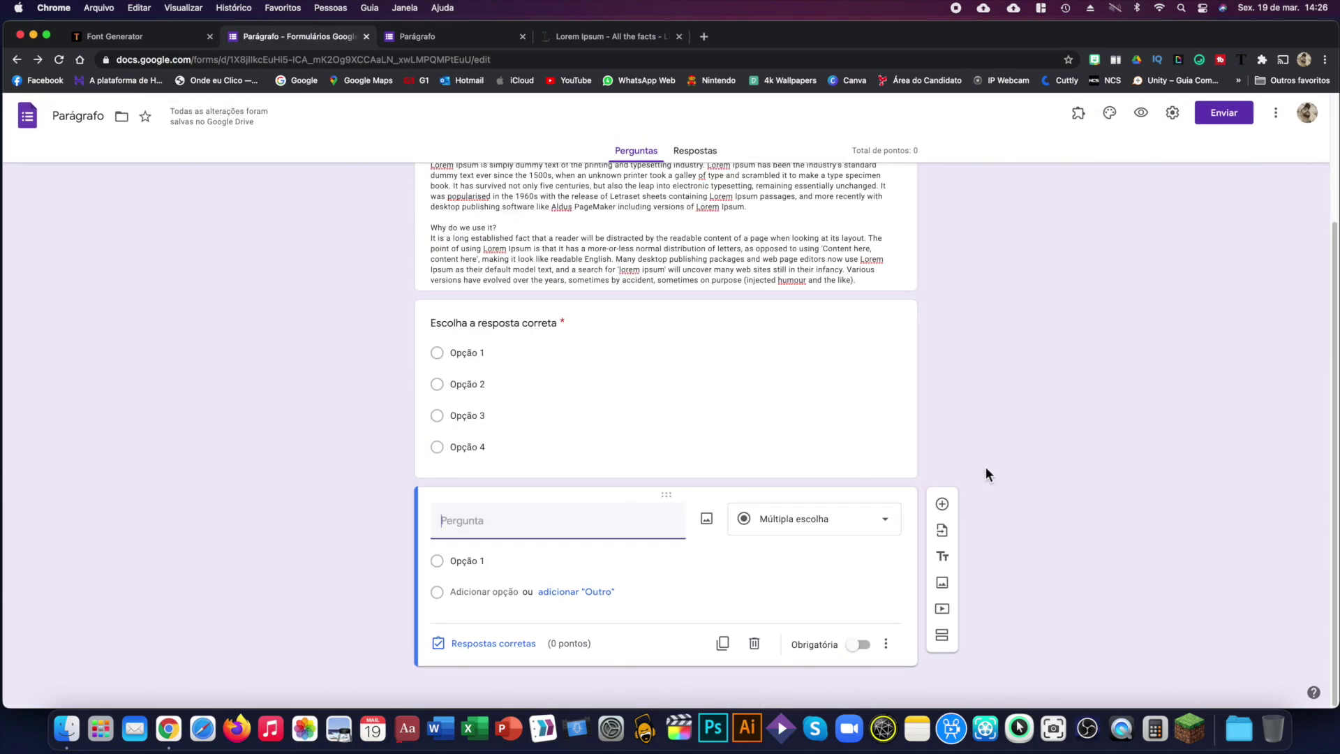
# Add a title-and-description block titled "Texto de apoio:" and move it above the new untitled question
pyautogui.click(944, 558)
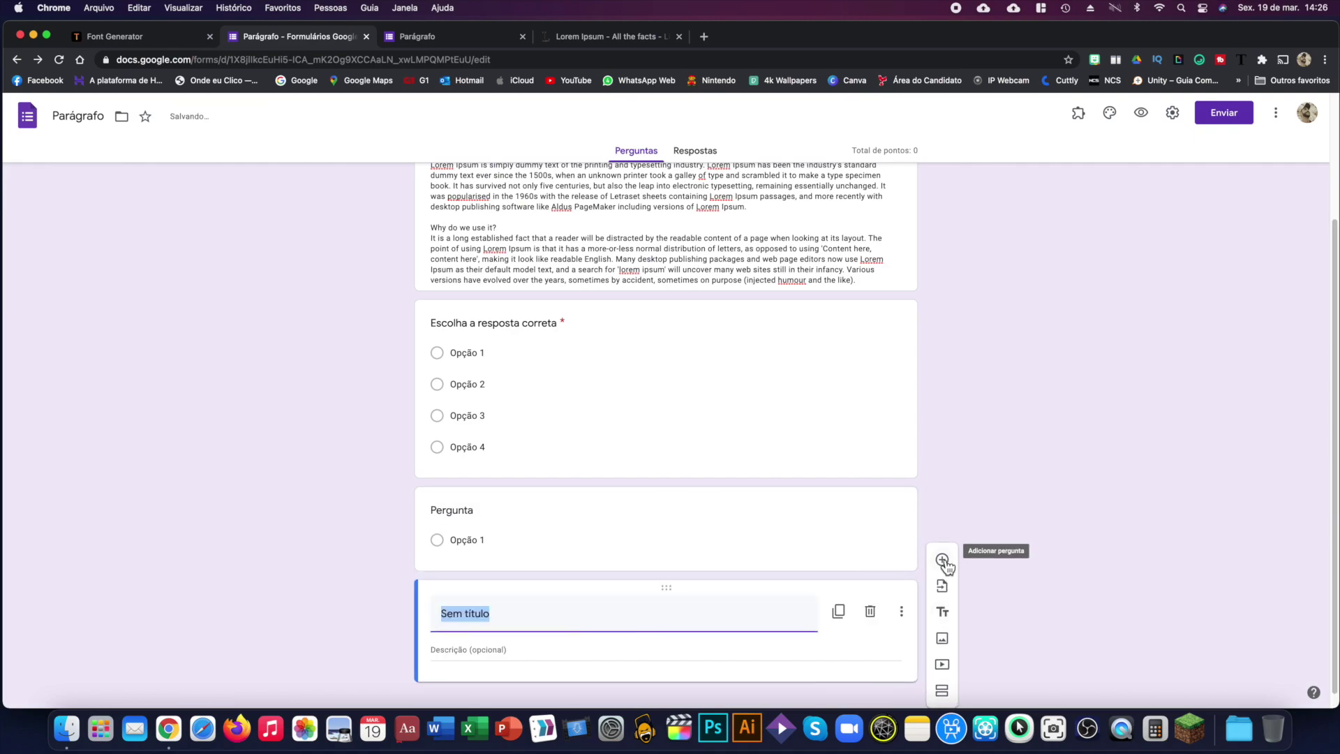
pyautogui.moveTo(676, 578); pyautogui.dragTo(677, 477)
# Copy the two selected Lorem Ipsum sections from lipsum.com into the description of the "Texto de apoio:" block
pyautogui.press('super+4')
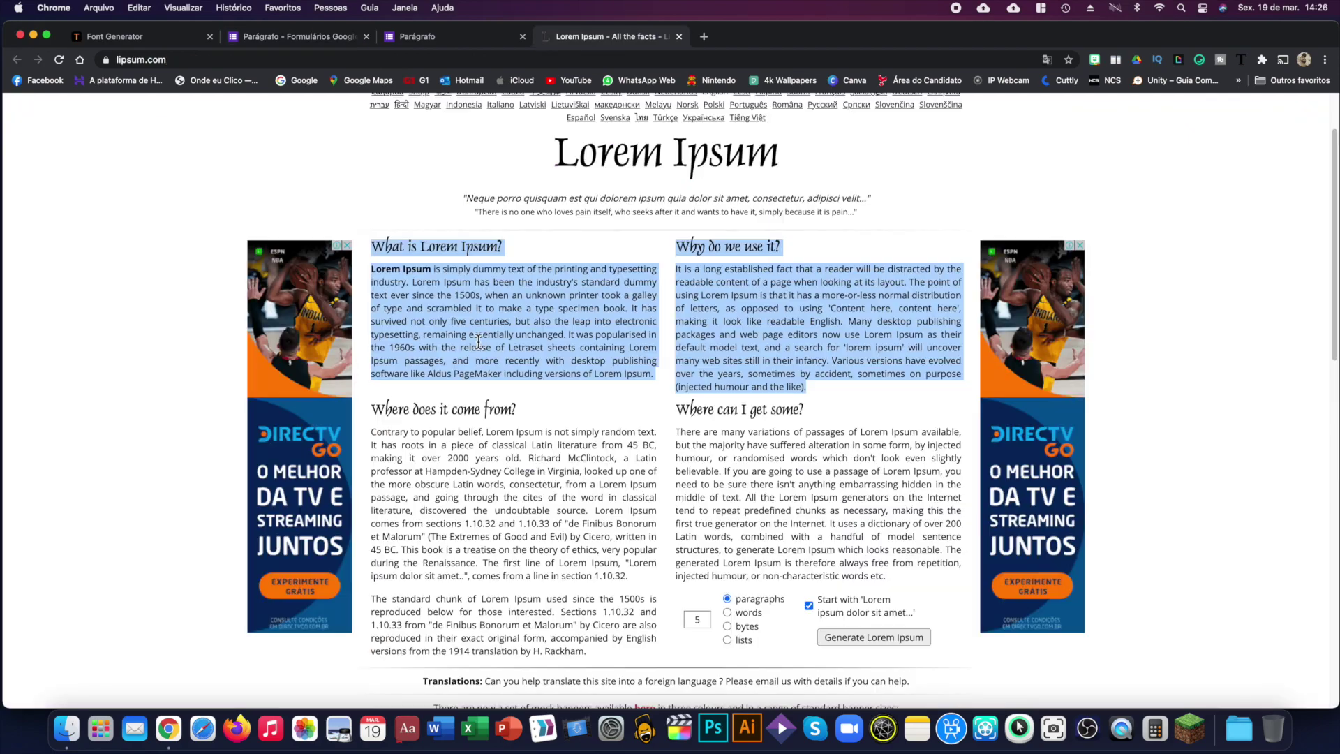
pyautogui.rightClick(490, 325)
pyautogui.click(526, 355)
pyautogui.press('super+2')
pyautogui.click(488, 542)
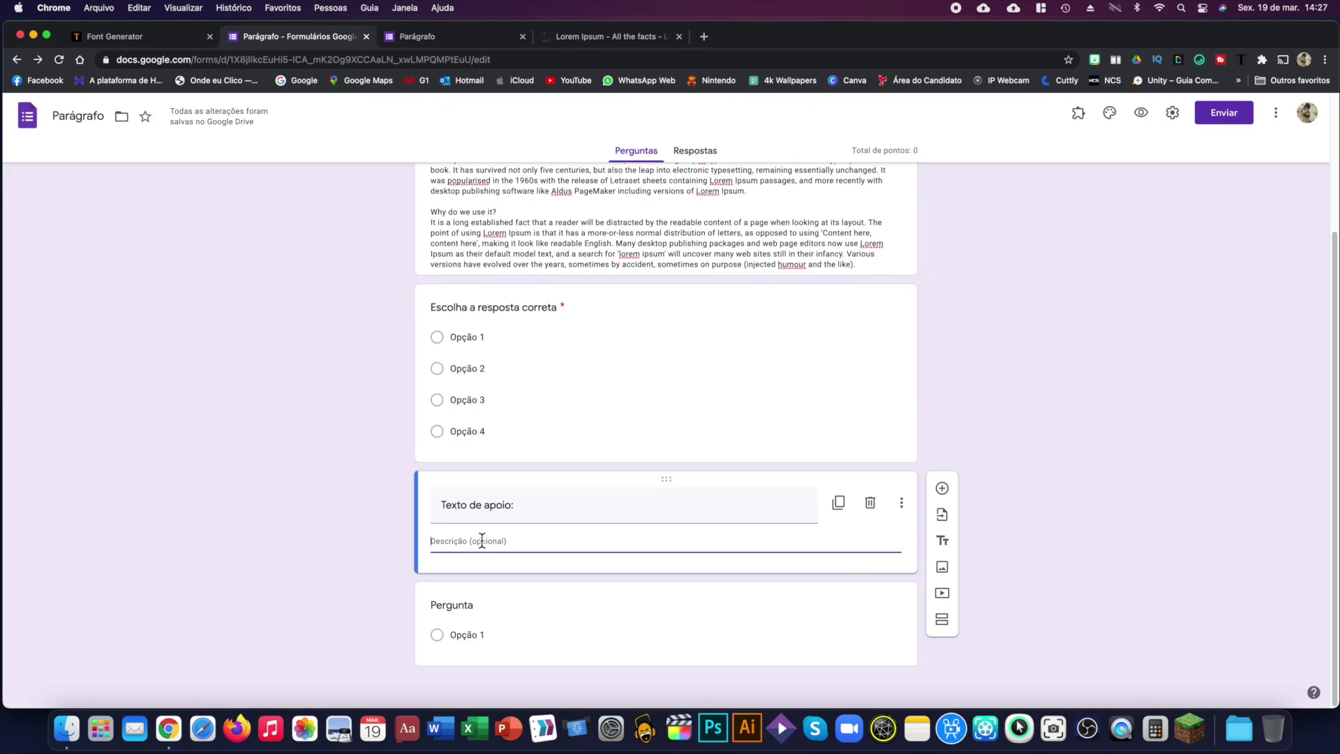
pyautogui.press('super+v')
pyautogui.scroll(-3, 482, 541)
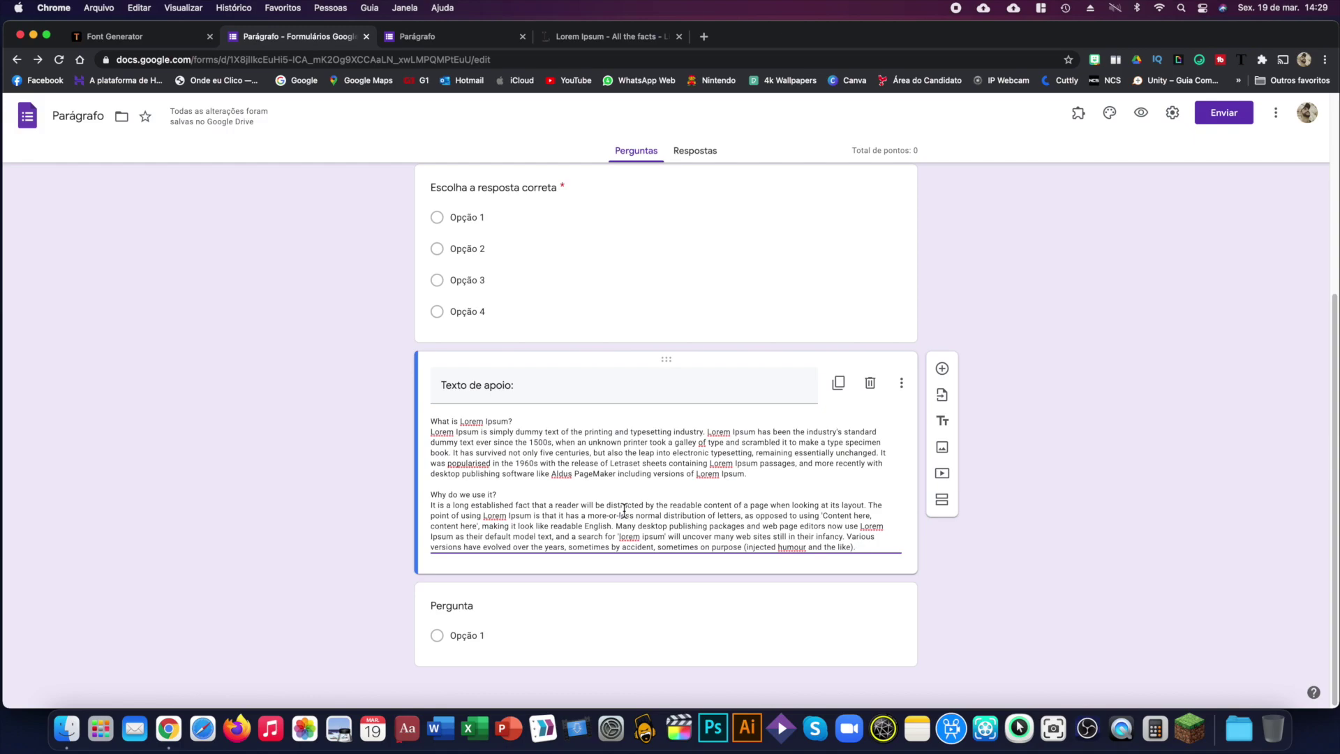
# Remove the question mark from the "What is Lorem Ipsum" heading and replace the heading with its sans-serif bold italic Tell.wtf version
pyautogui.click(515, 424)
pyautogui.press('BackSpace')
pyautogui.moveTo(512, 424); pyautogui.dragTo(431, 425)
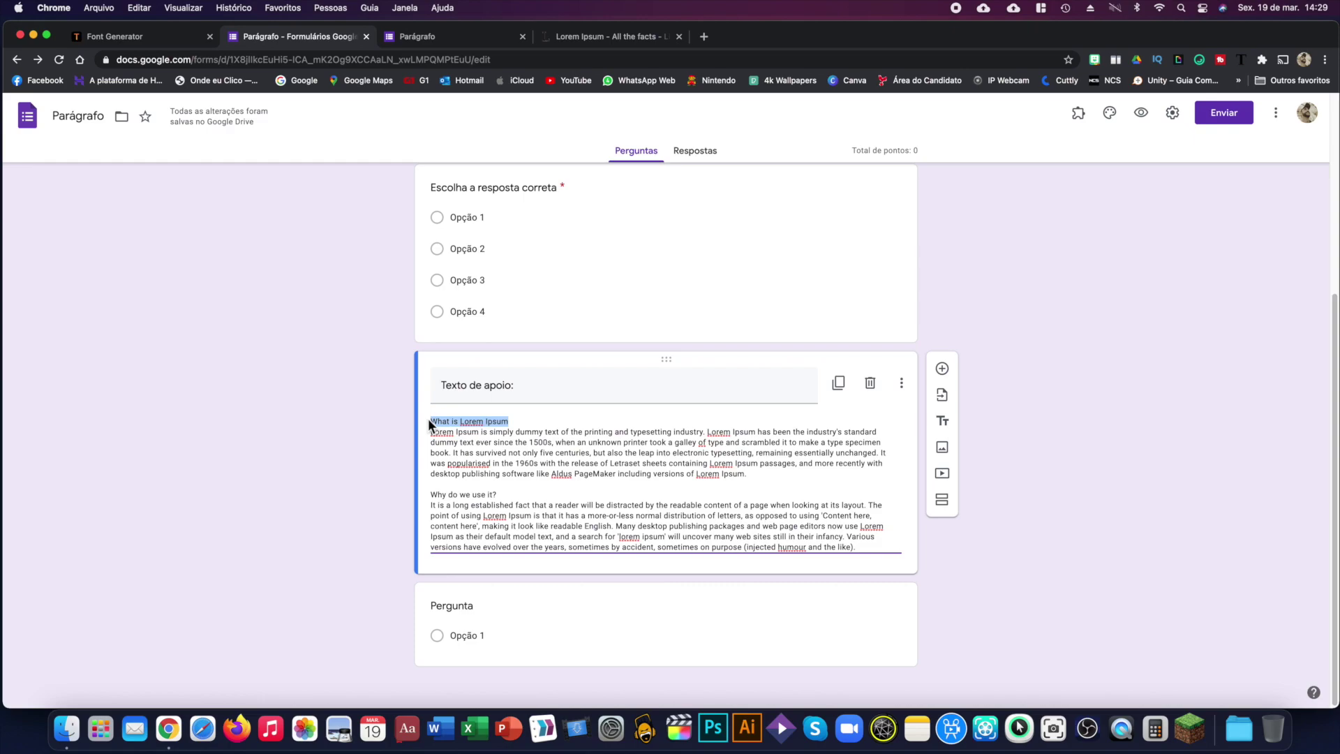
pyautogui.rightClick(446, 422)
pyautogui.click(474, 493)
pyautogui.click(1242, 60)
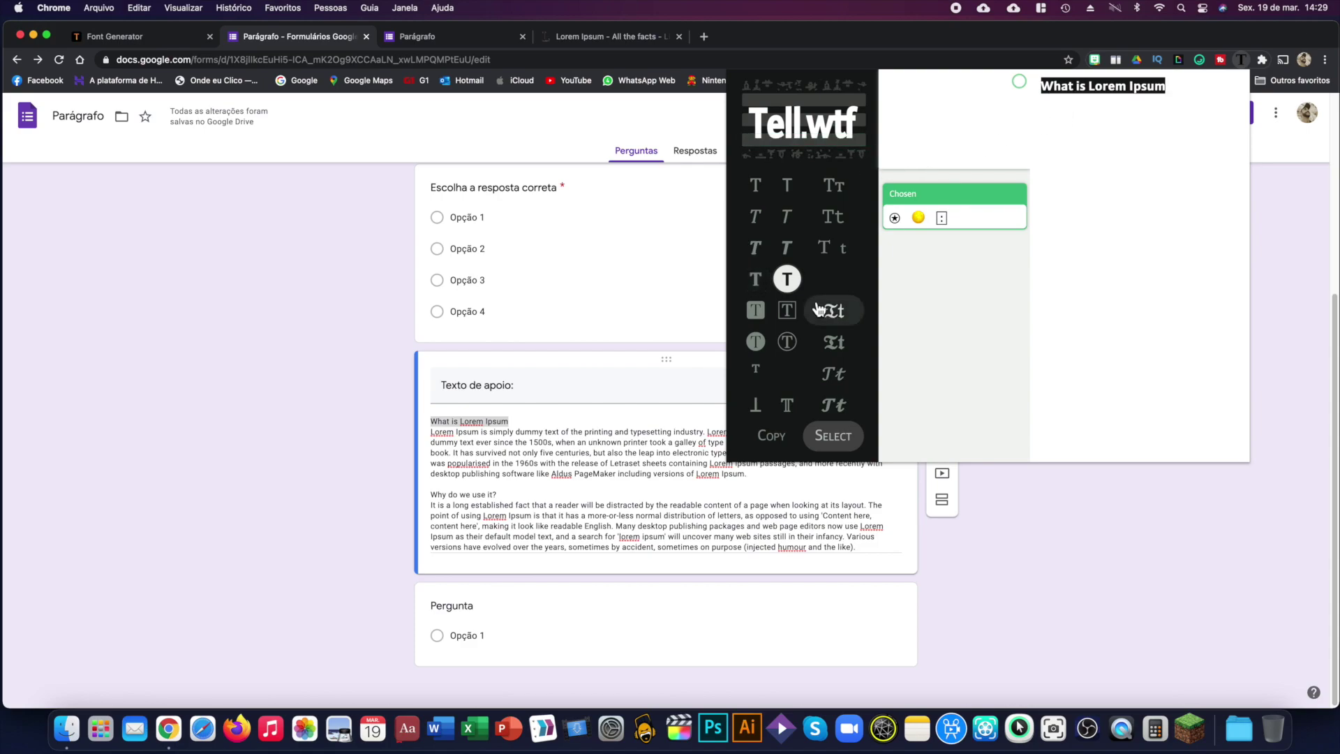
pyautogui.click(795, 254)
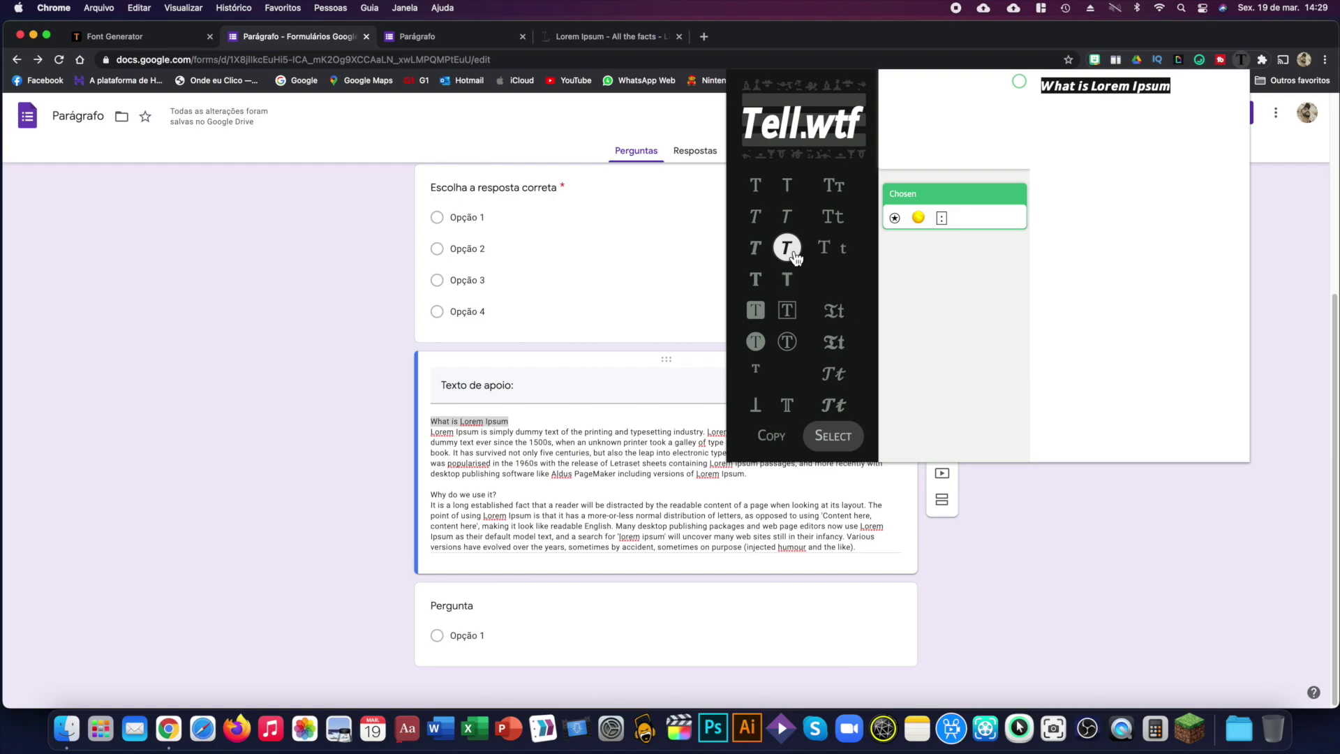
pyautogui.click(785, 441)
pyautogui.press('Escape')
pyautogui.press('super+v')
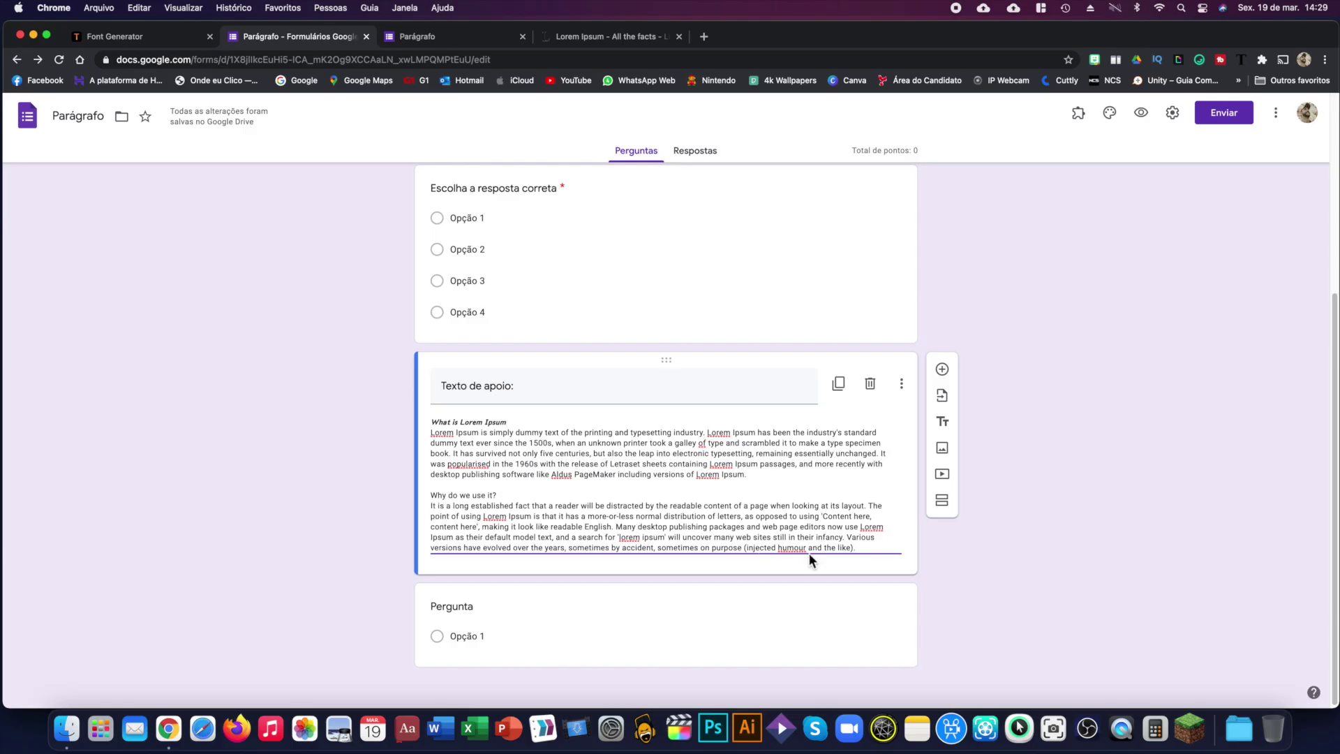
# Replace the paragraph under "Why do we use it?" with its sans-serif italic version made in Tell.wtf
pyautogui.moveTo(861, 552); pyautogui.dragTo(430, 508)
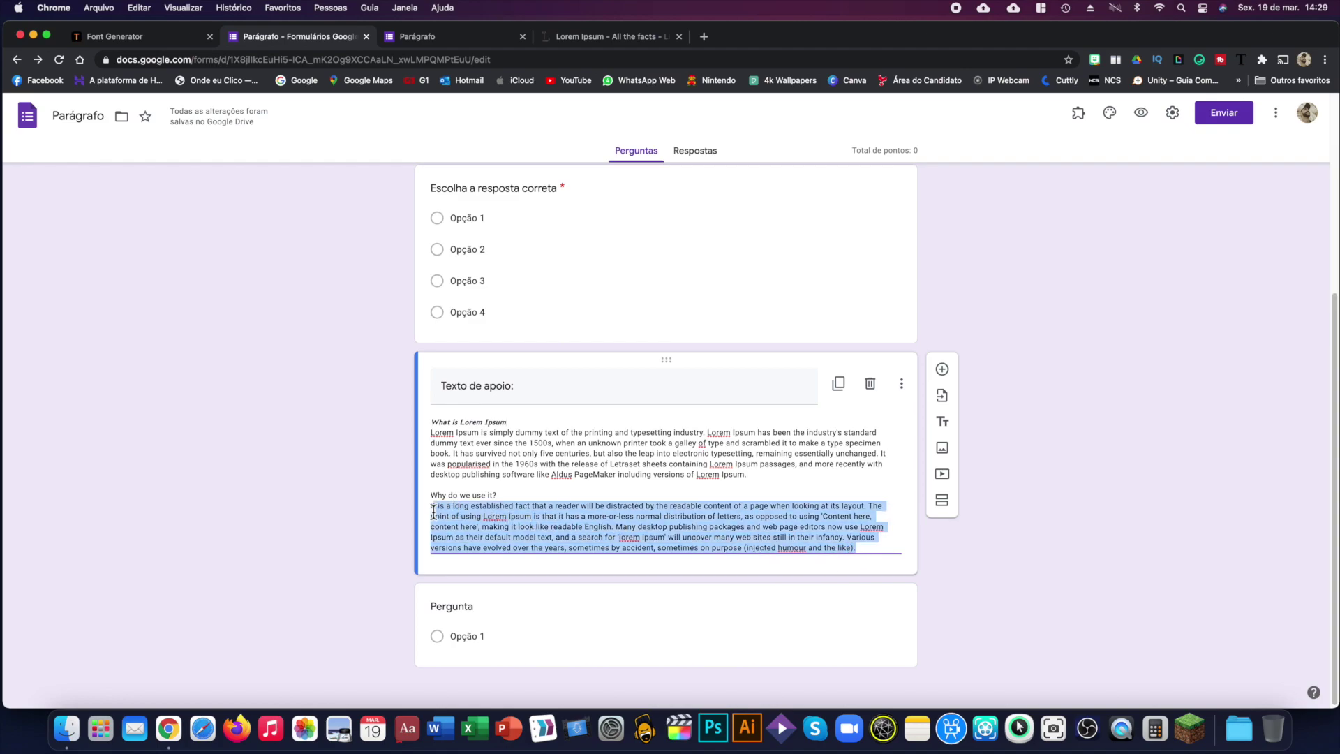
pyautogui.rightClick(498, 525)
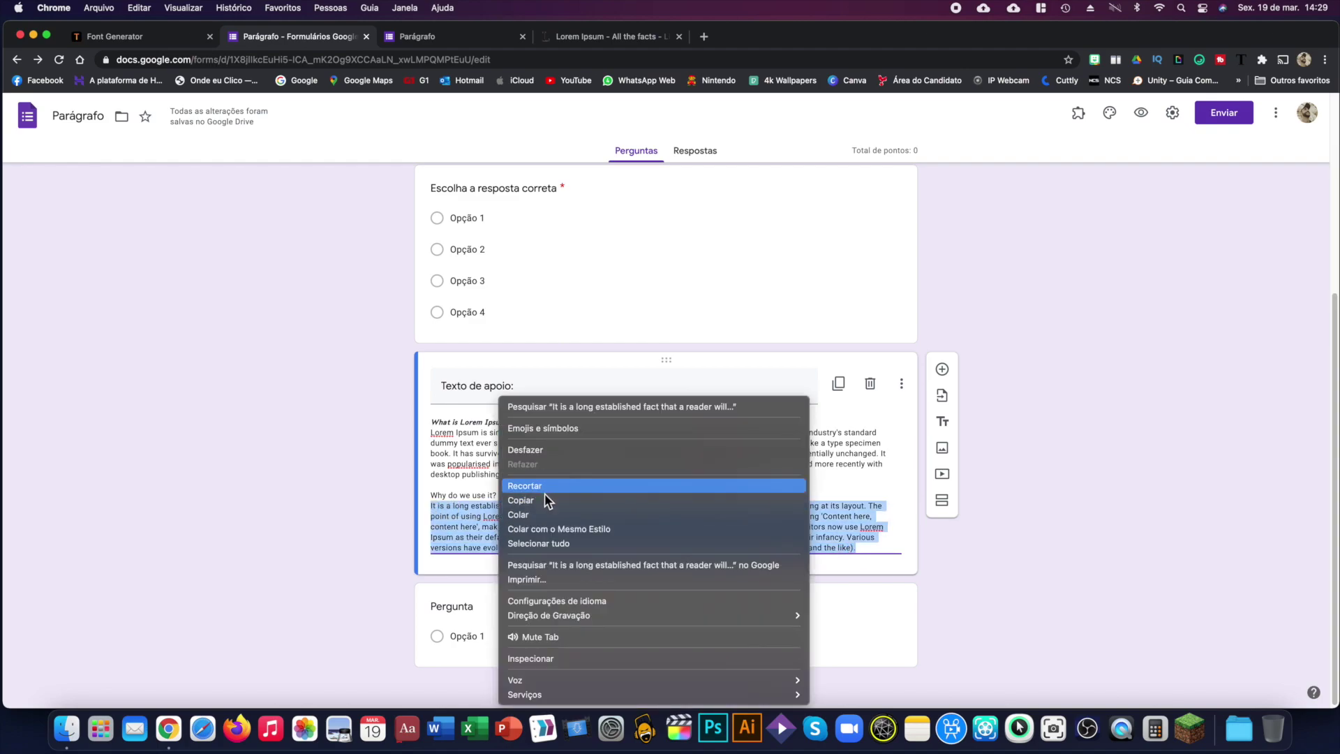
pyautogui.click(546, 497)
pyautogui.click(1242, 60)
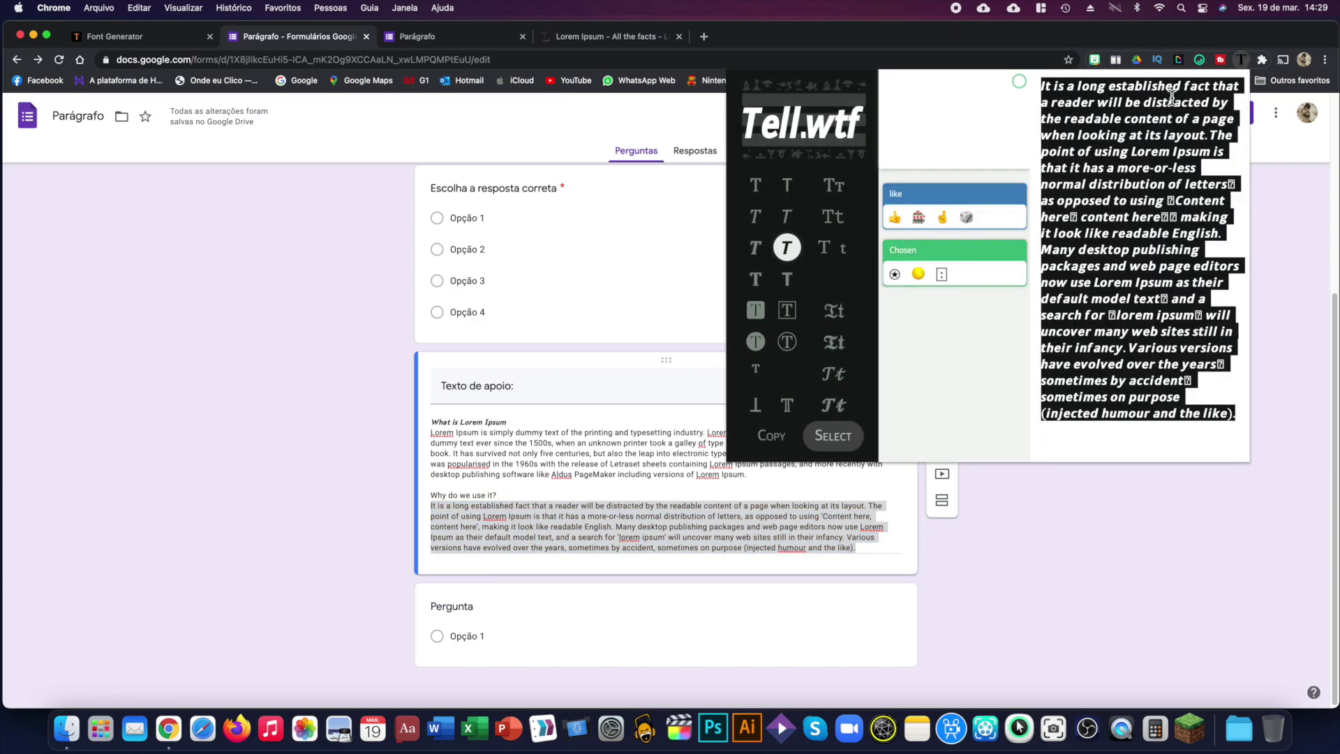
pyautogui.click(789, 220)
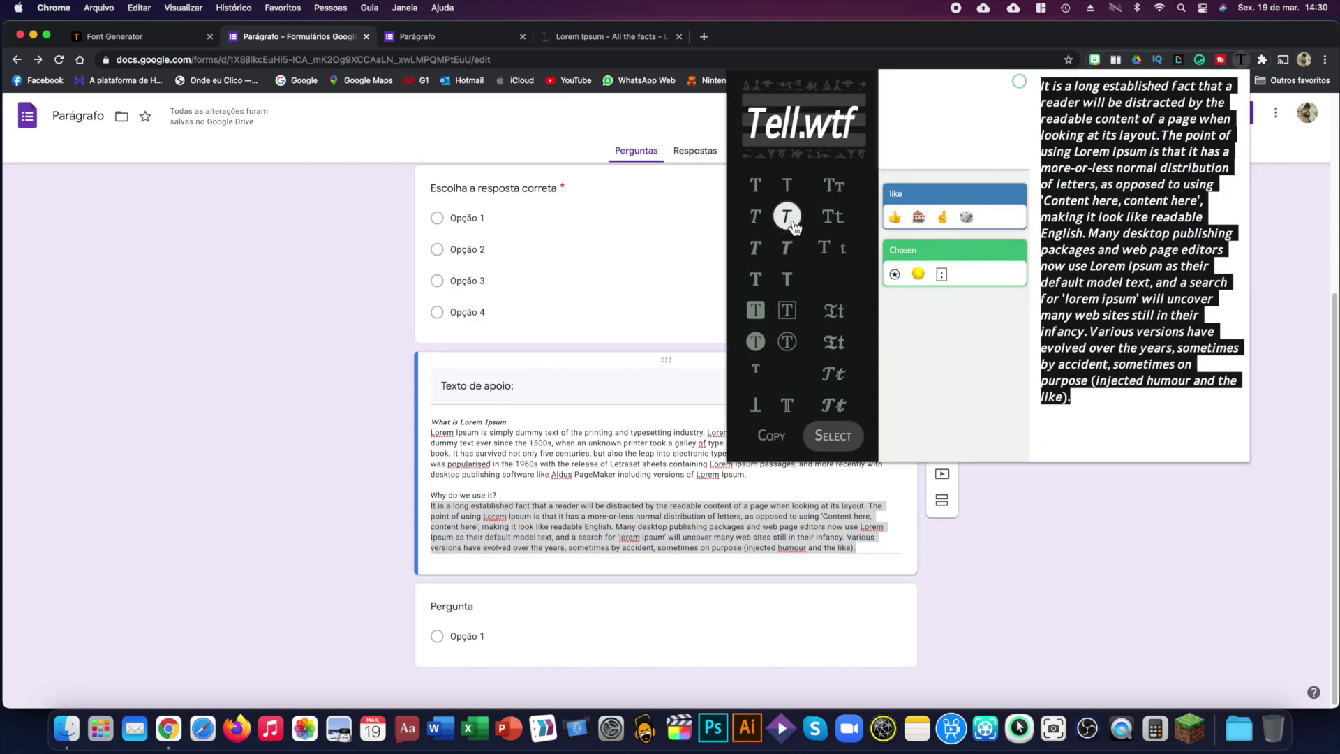
pyautogui.click(770, 436)
pyautogui.click(466, 525)
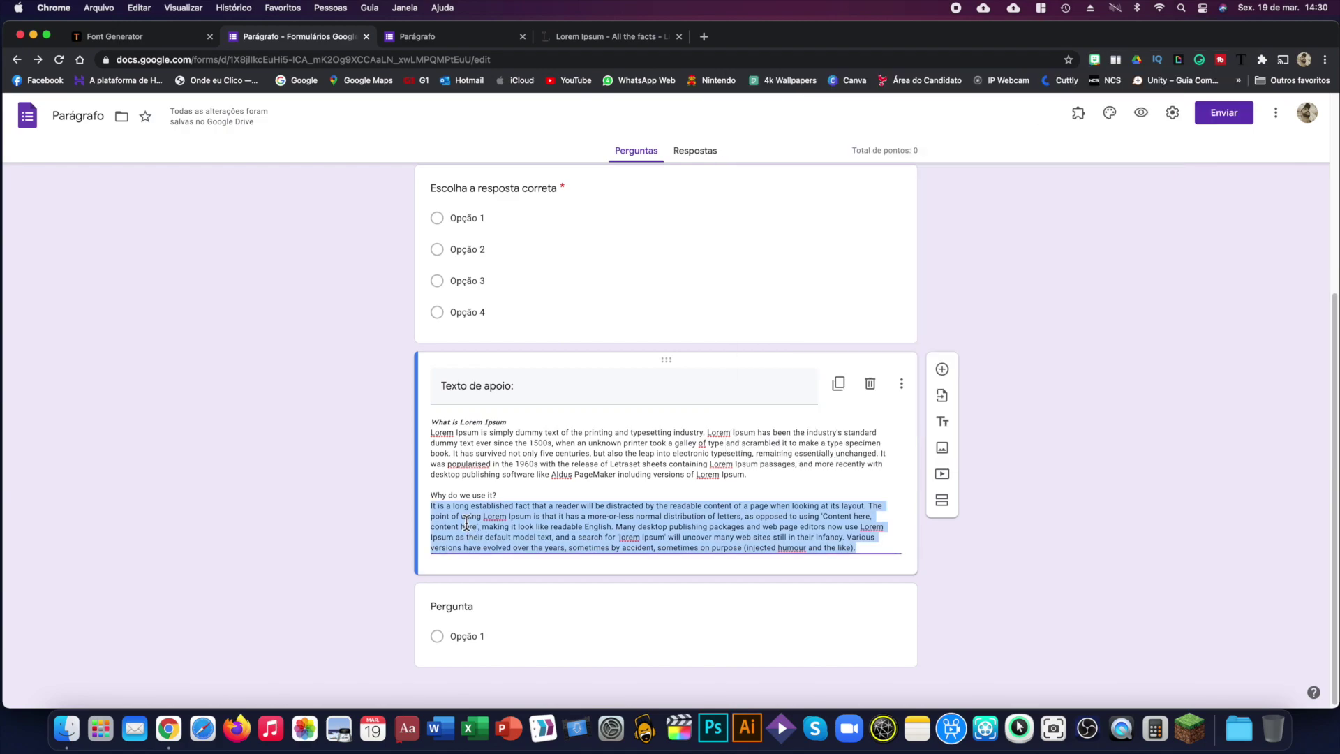
pyautogui.press('super+v')
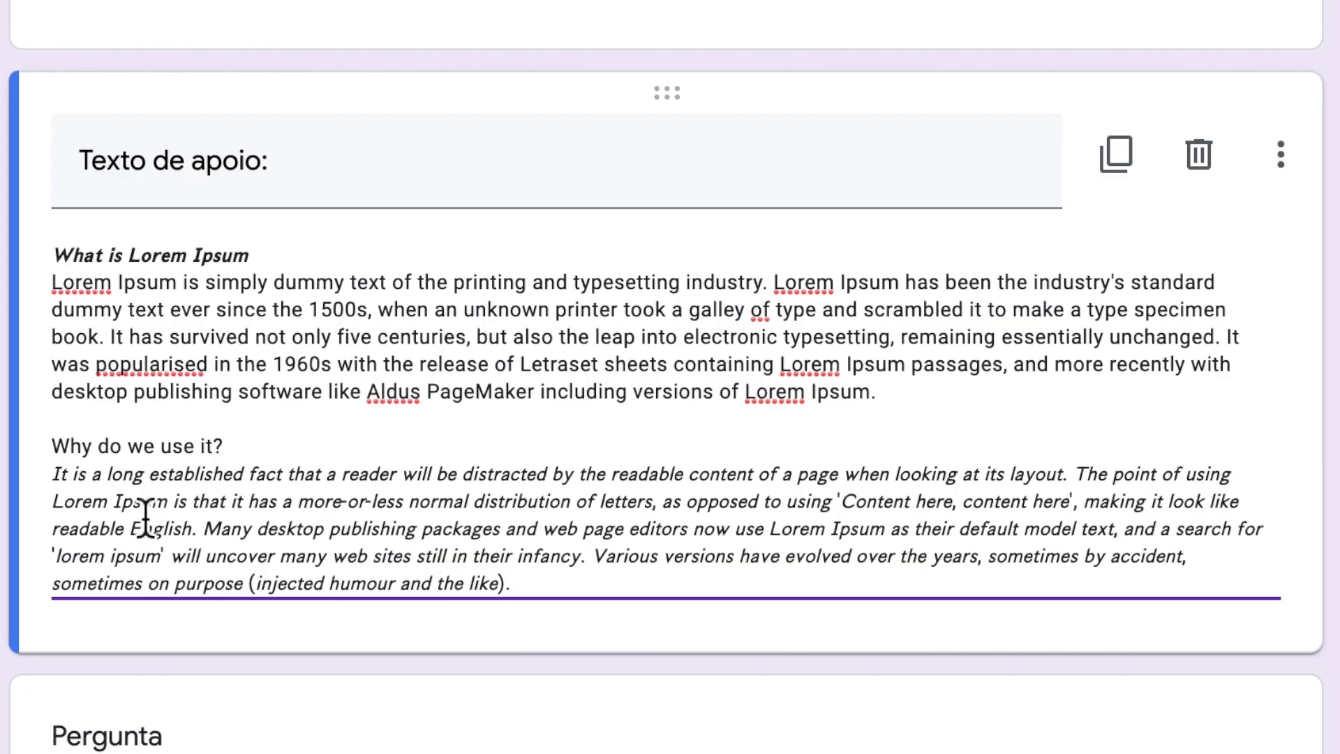